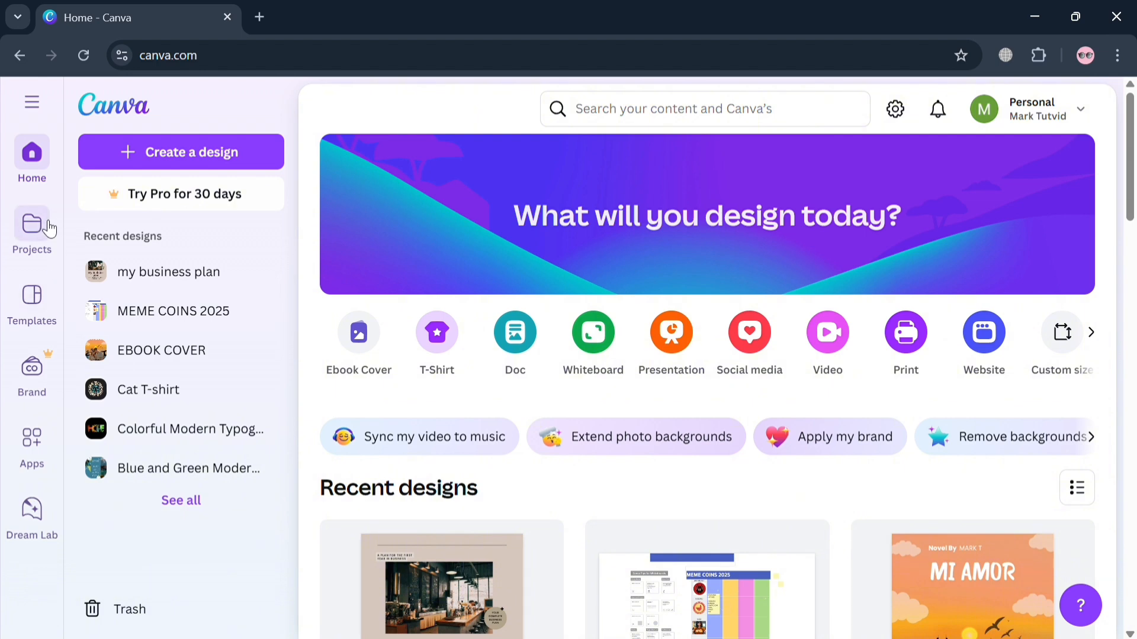
- Open the Templates page and browse the designs in the template gallery
click(31, 320)
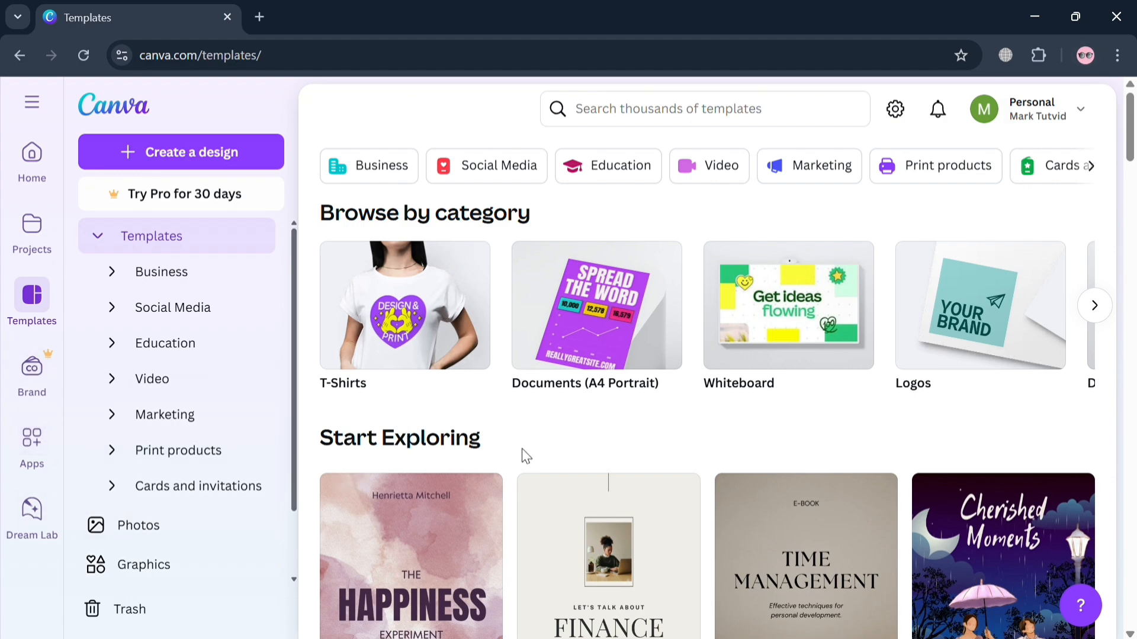
scroll(553, 459, down, 15)
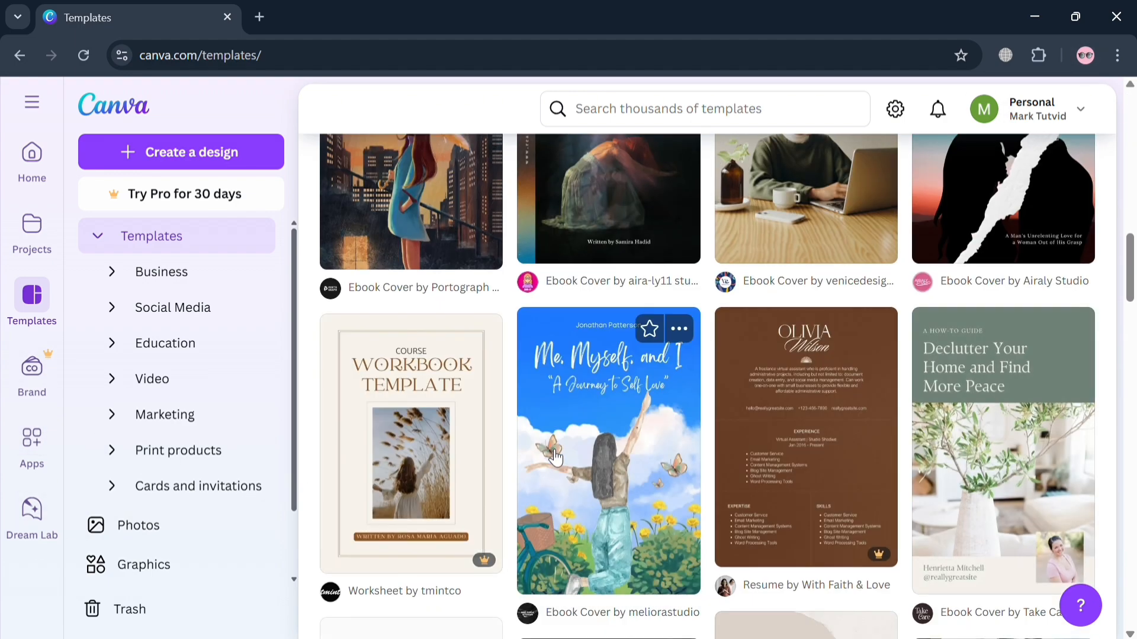
scroll(555, 457, down, 5)
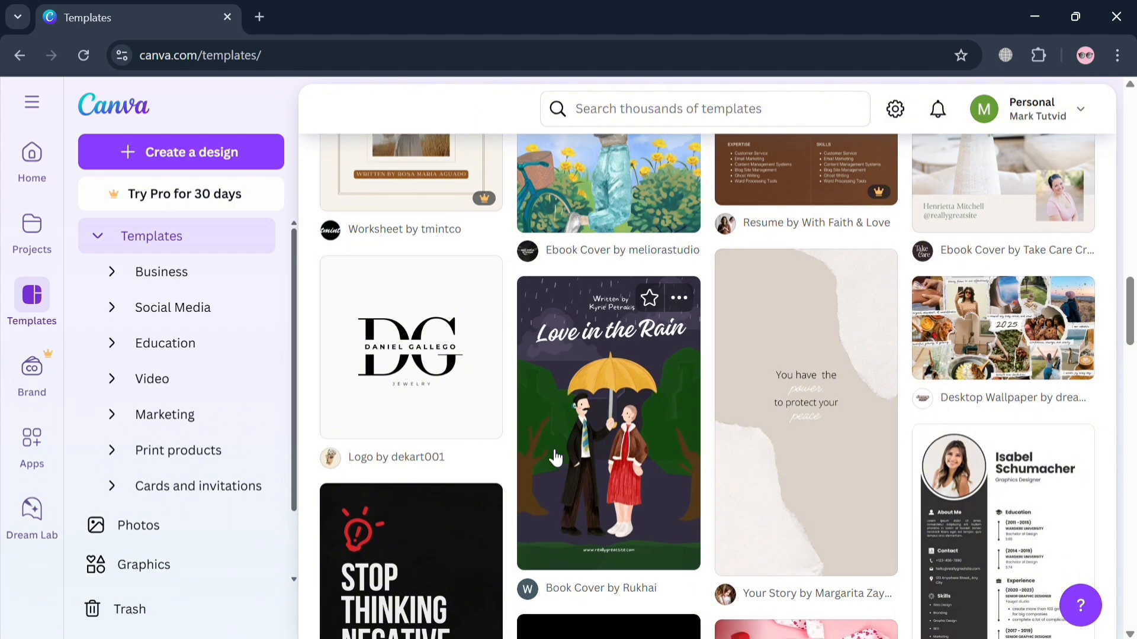
scroll(555, 458, down, 5)
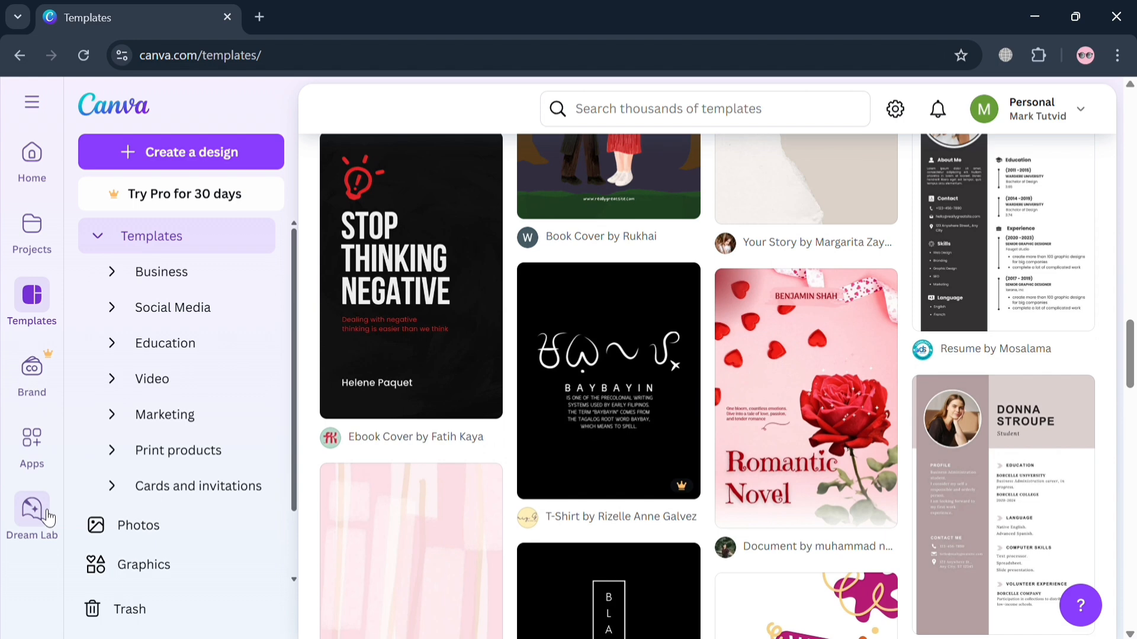
scroll(59, 535, up, 6)
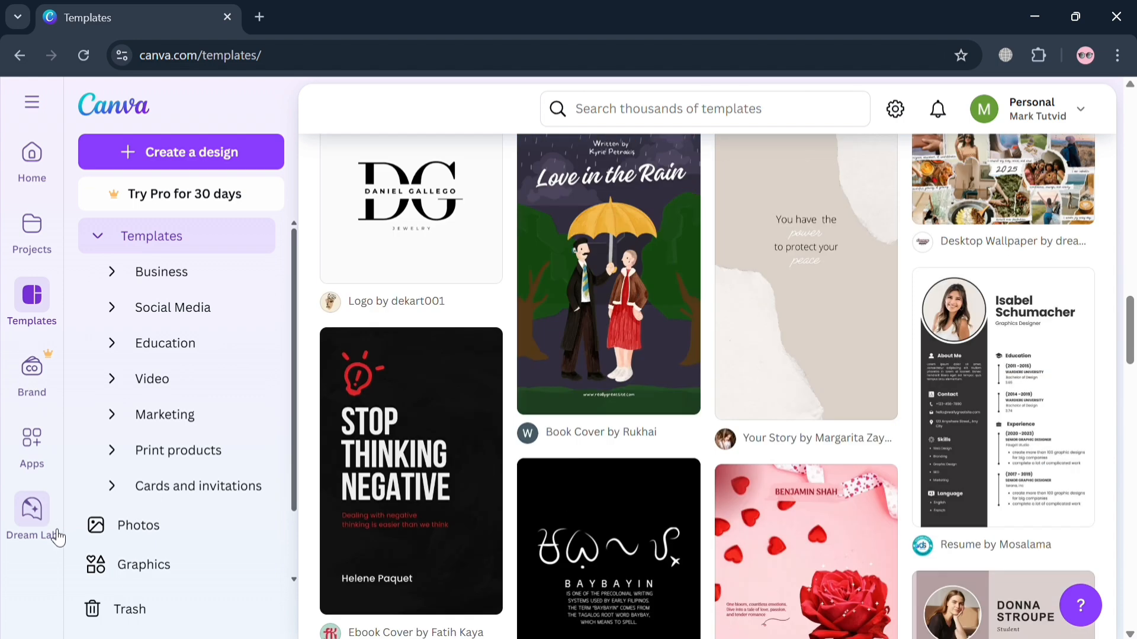
- View the Brand Kits page and the Apps page
drag(30, 405, 35, 392)
click(40, 401)
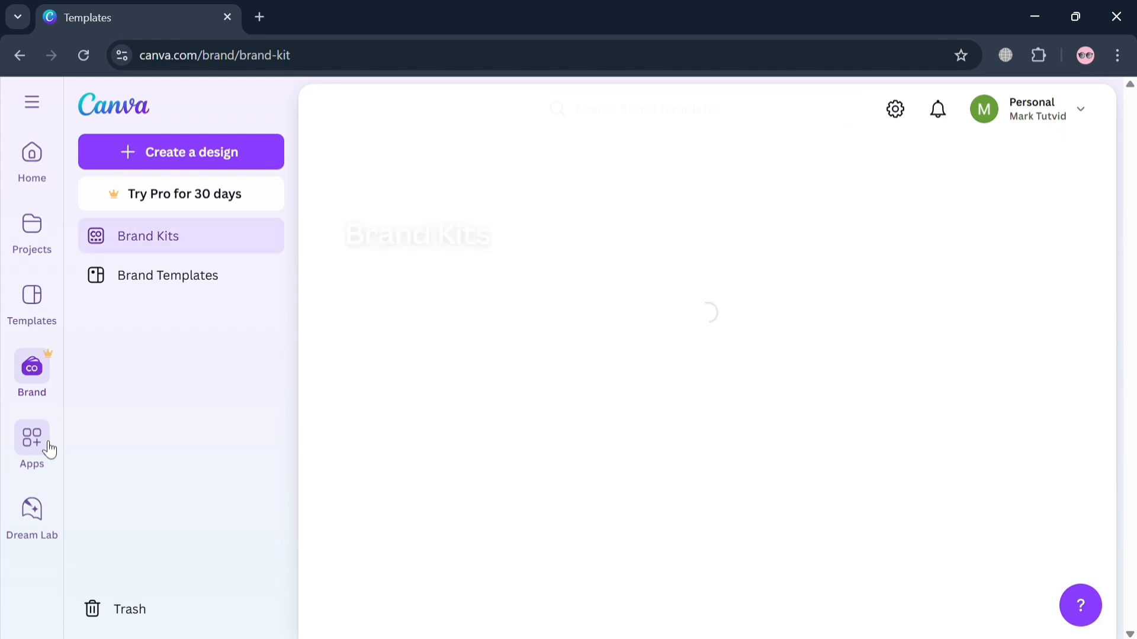
click(42, 453)
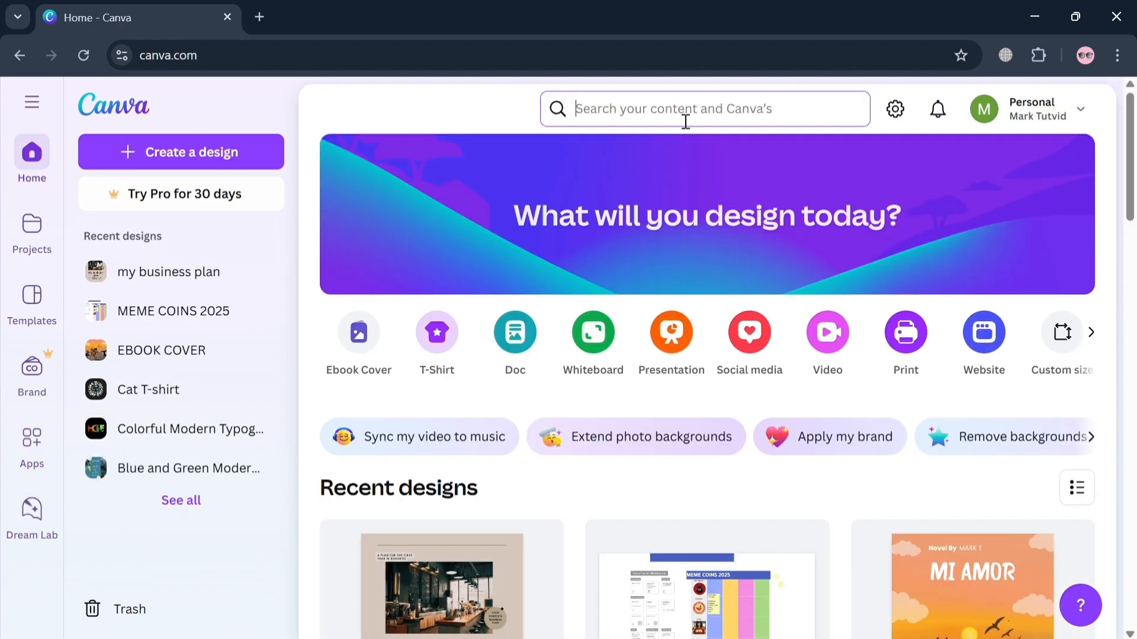
- Search all content from the home page for "business poscard"
click(698, 107)
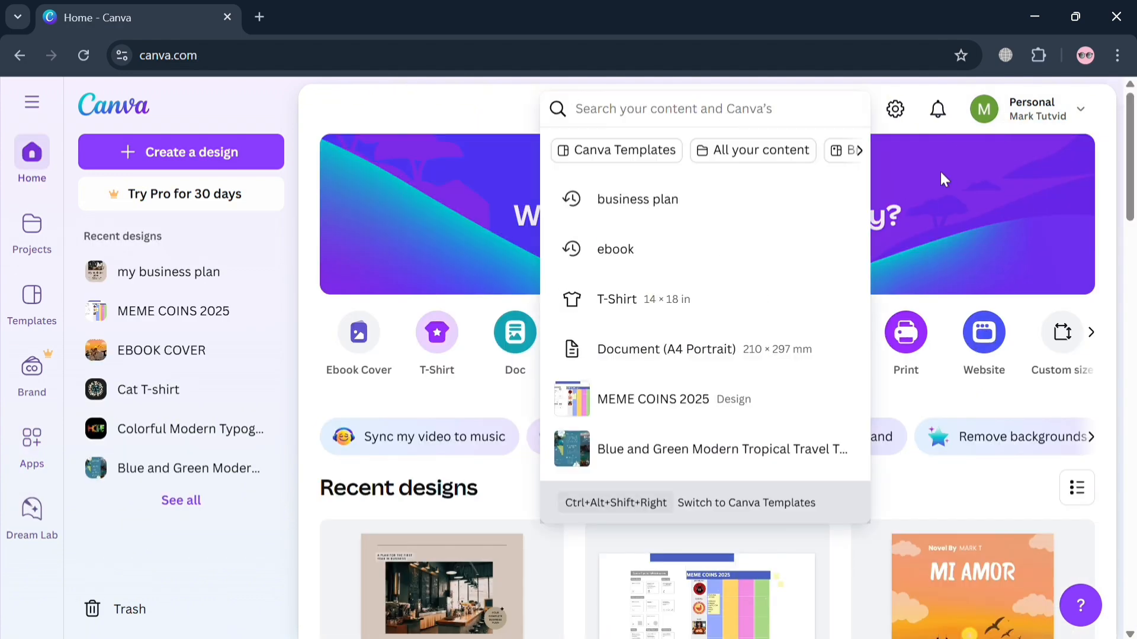
text(business)
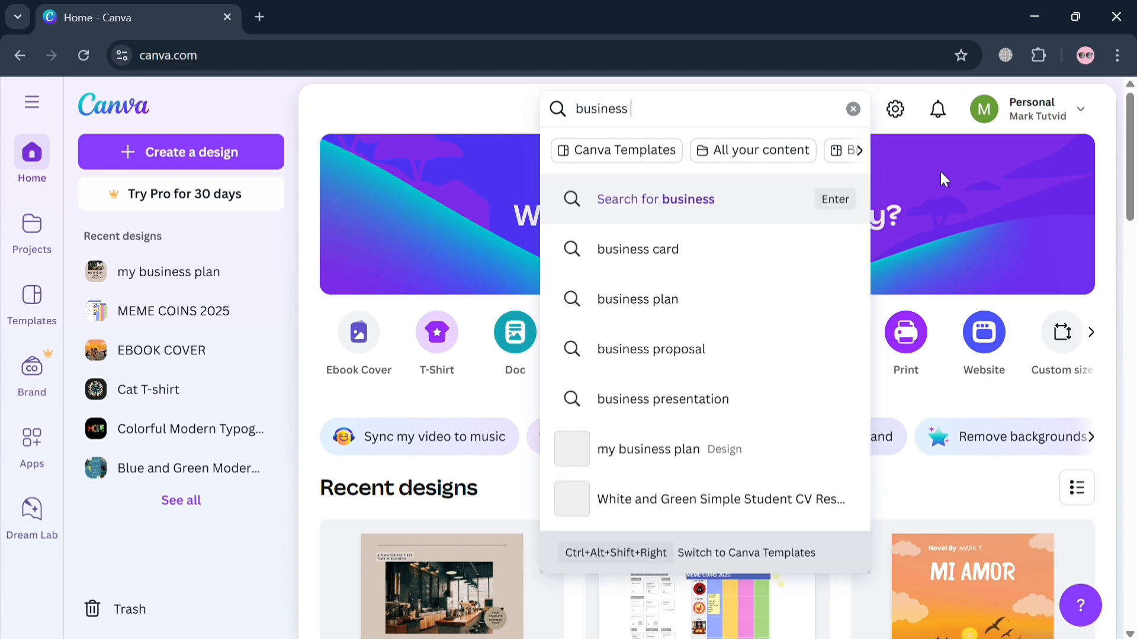
text( po)
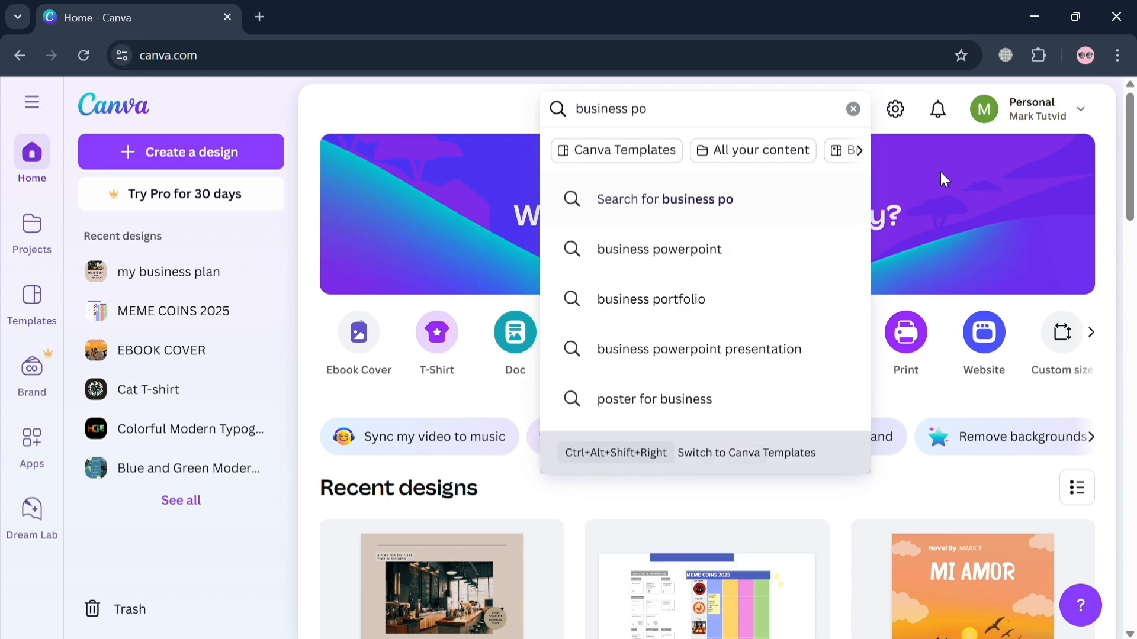
text(s)
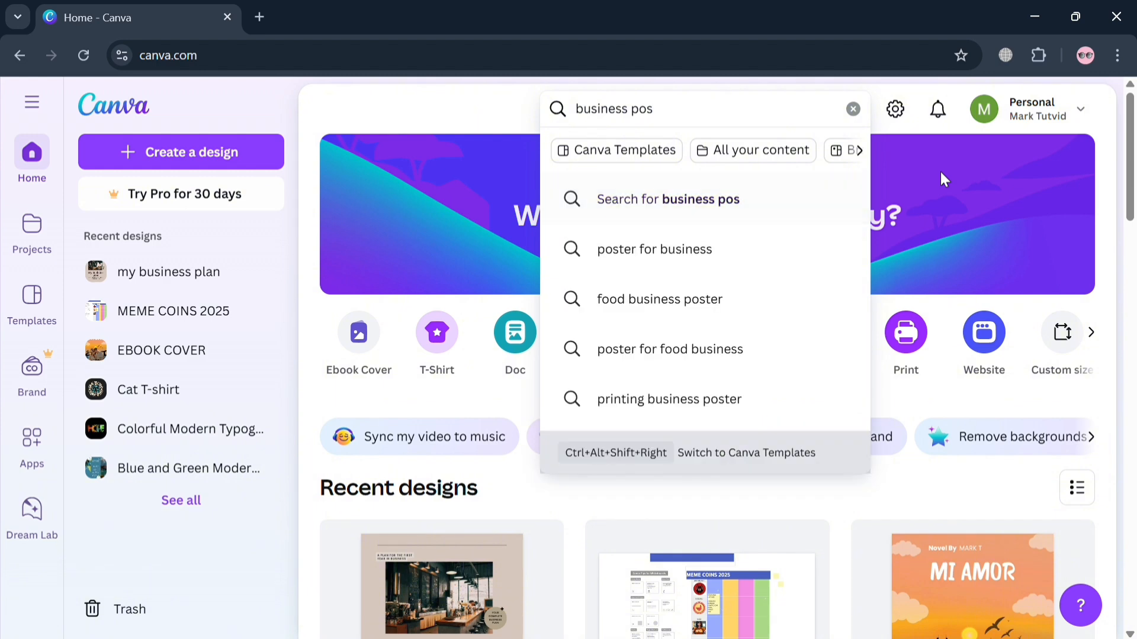
text(card)
click(733, 217)
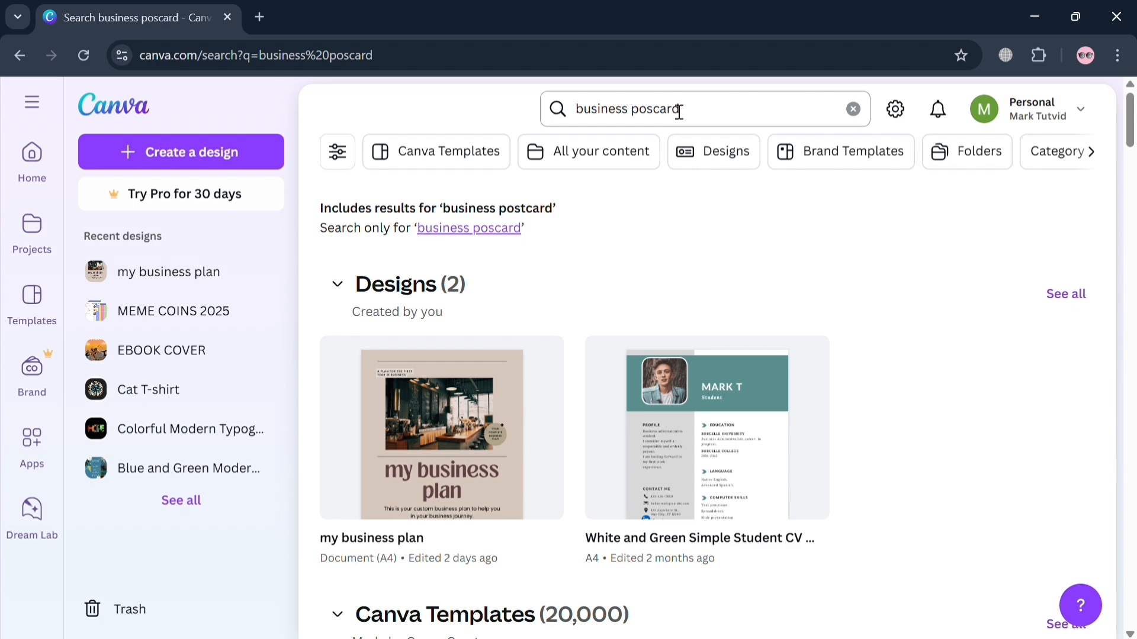
- Limit the search to the exact term "business poscard" and show all matching Canva templates
click(492, 237)
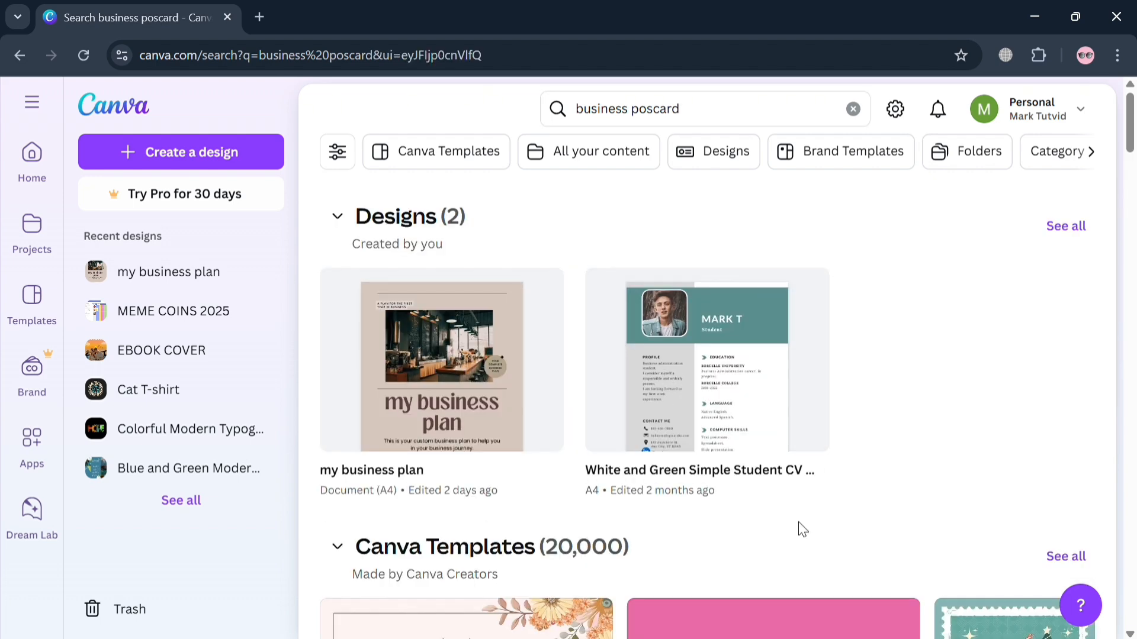
scroll(800, 523, down, 10)
scroll(803, 524, down, 3)
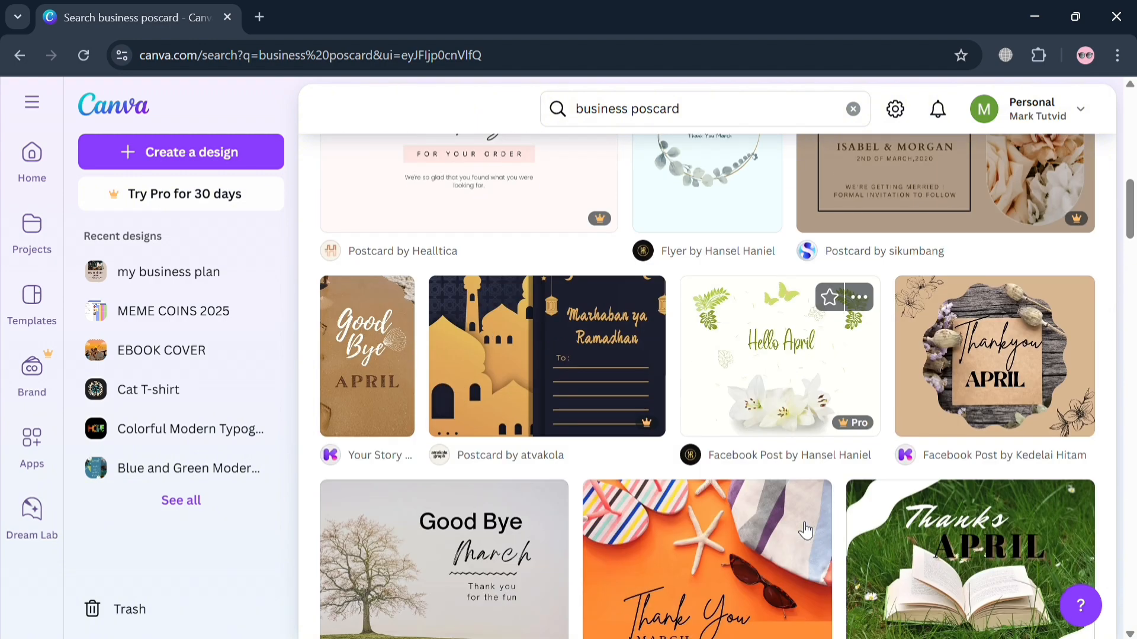
scroll(803, 524, up, 1)
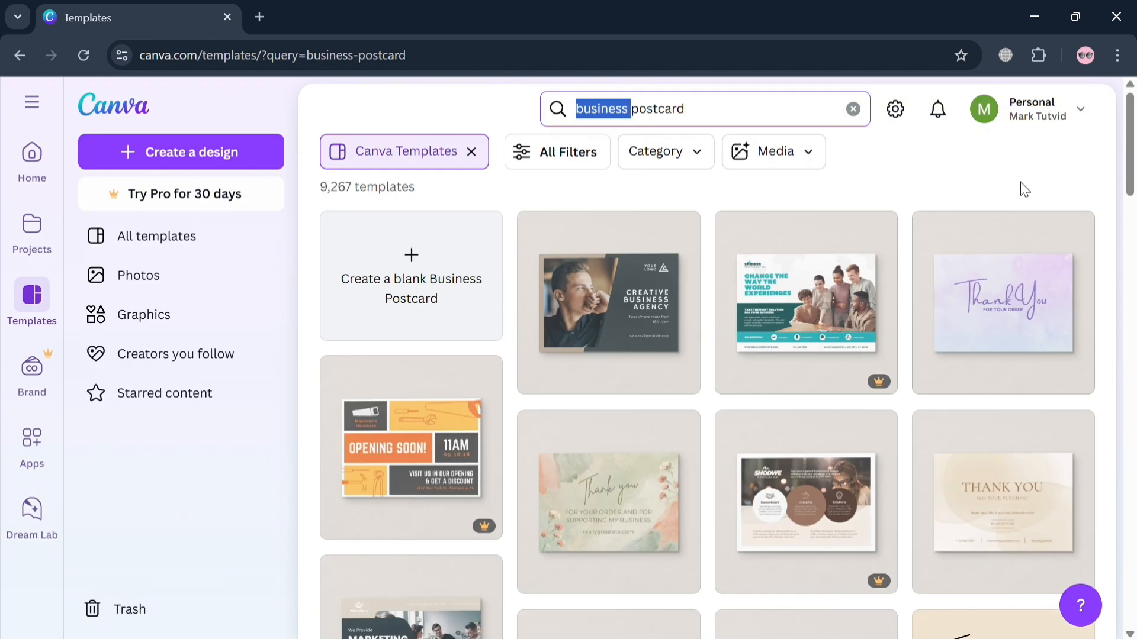
click(1024, 190)
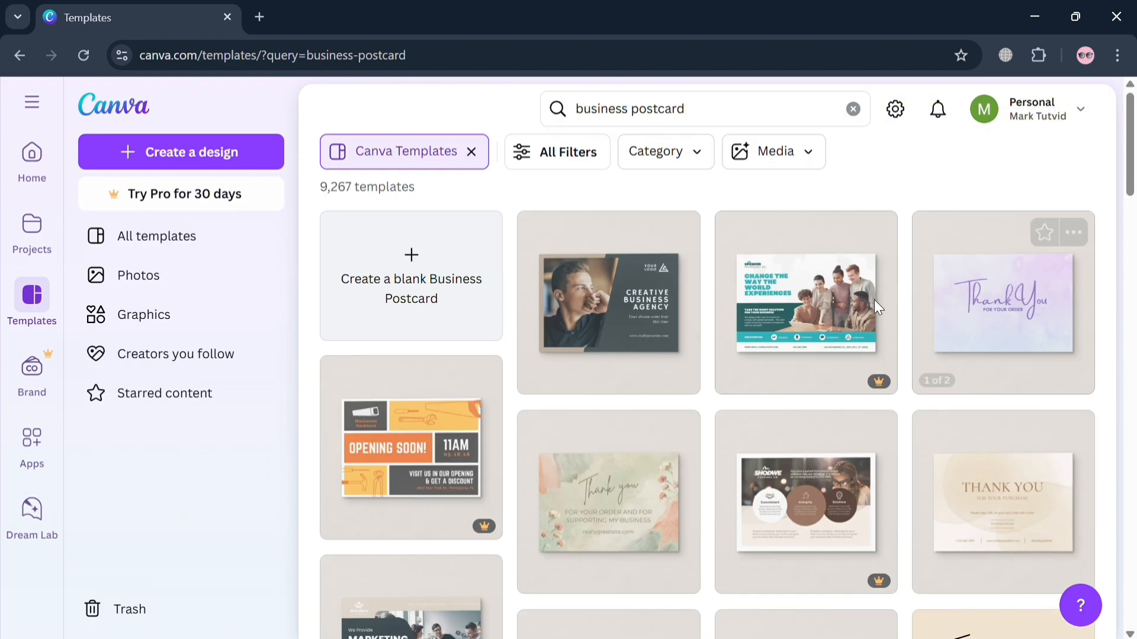
- Browse the business postcard templates in the results
scroll(896, 449, down, 5)
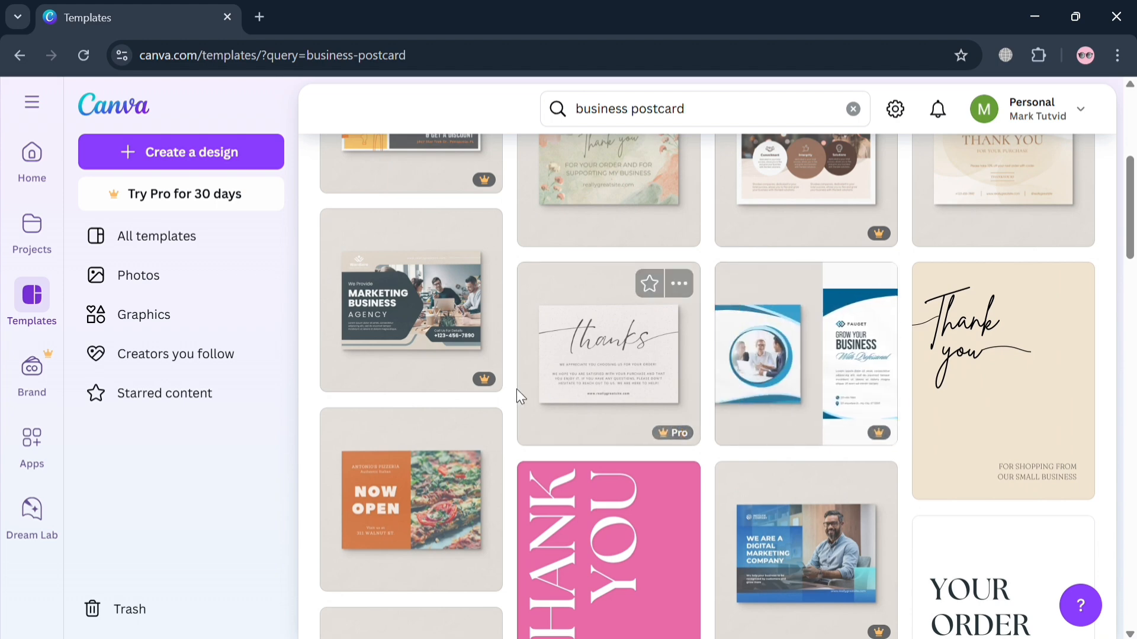
scroll(982, 459, down, 3)
scroll(982, 459, up, 8)
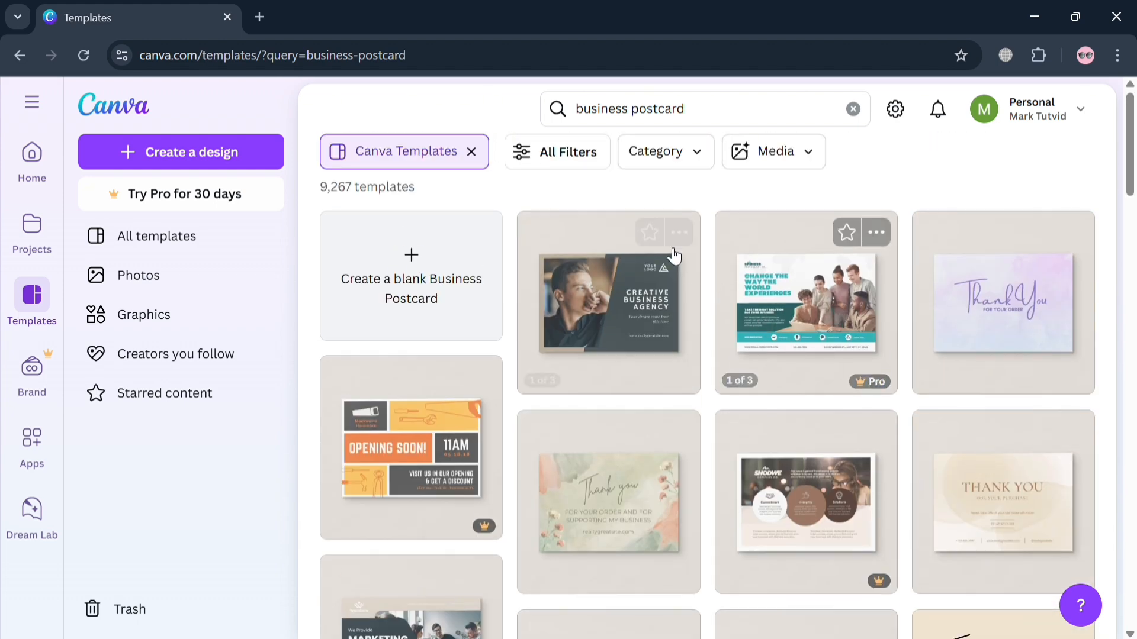
- Review the category, topic and color options in the template filters without choosing any, and close the filters
click(592, 157)
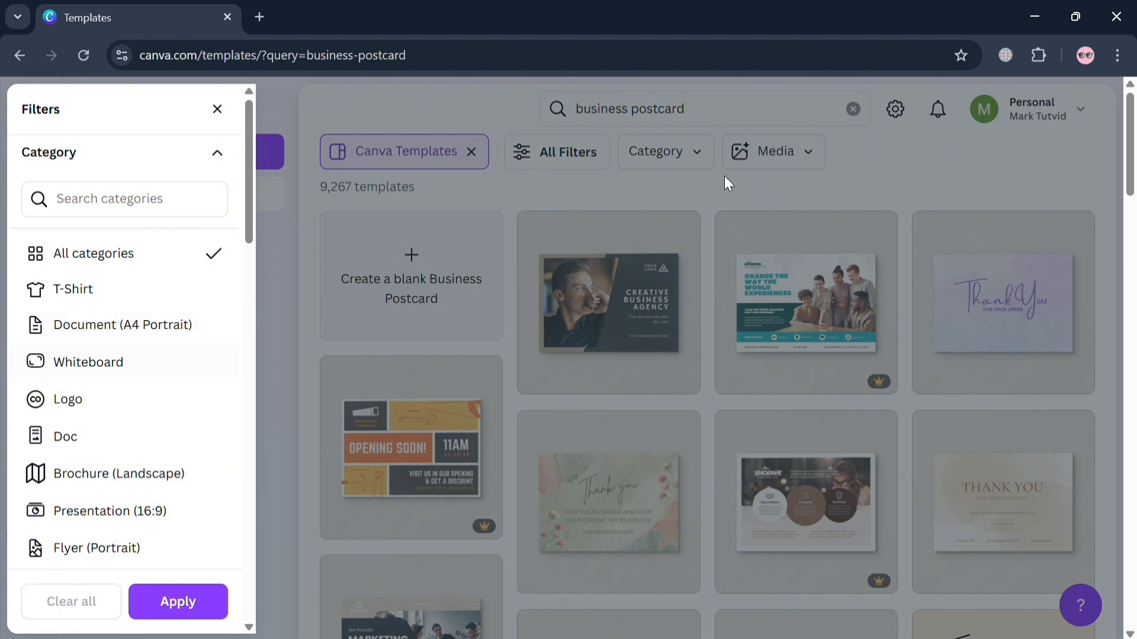
scroll(183, 464, down, 6)
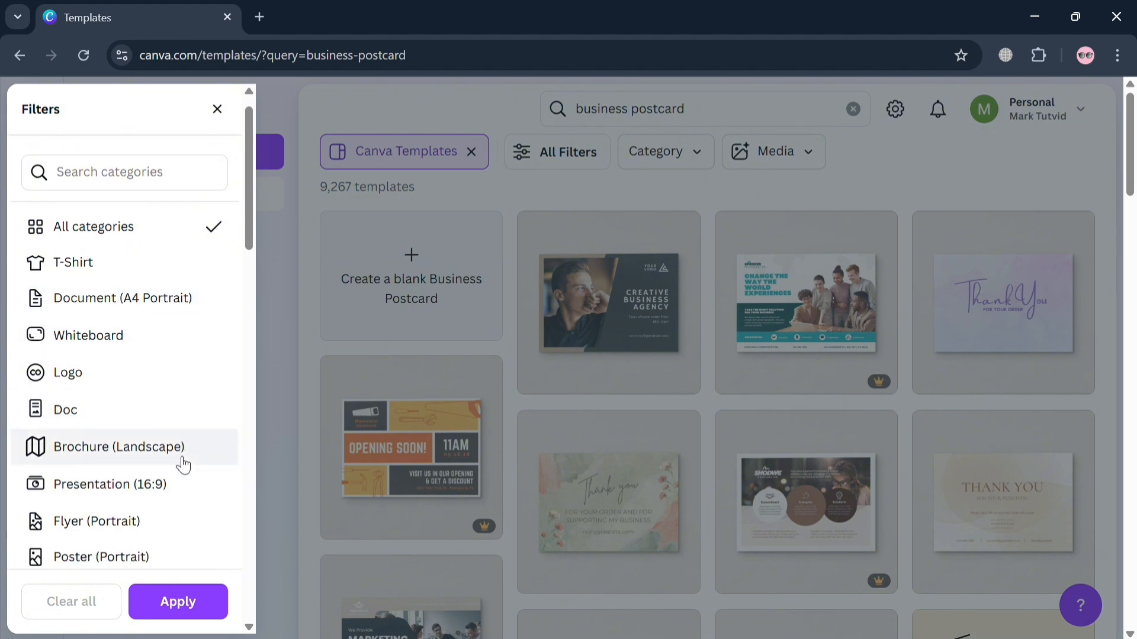
scroll(183, 464, down, 15)
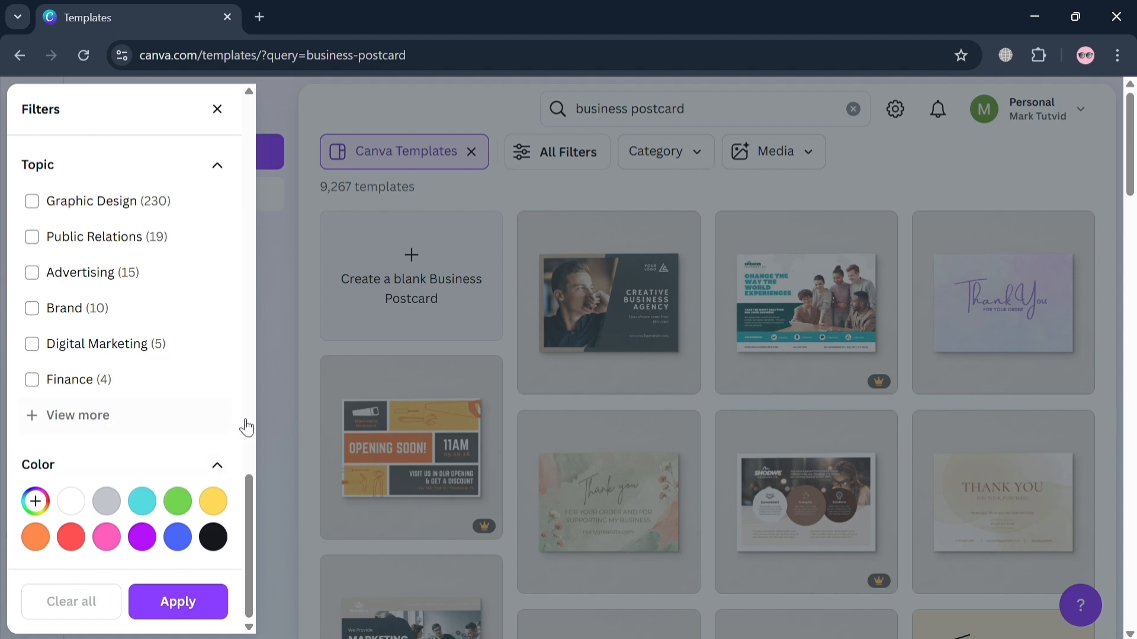
click(210, 589)
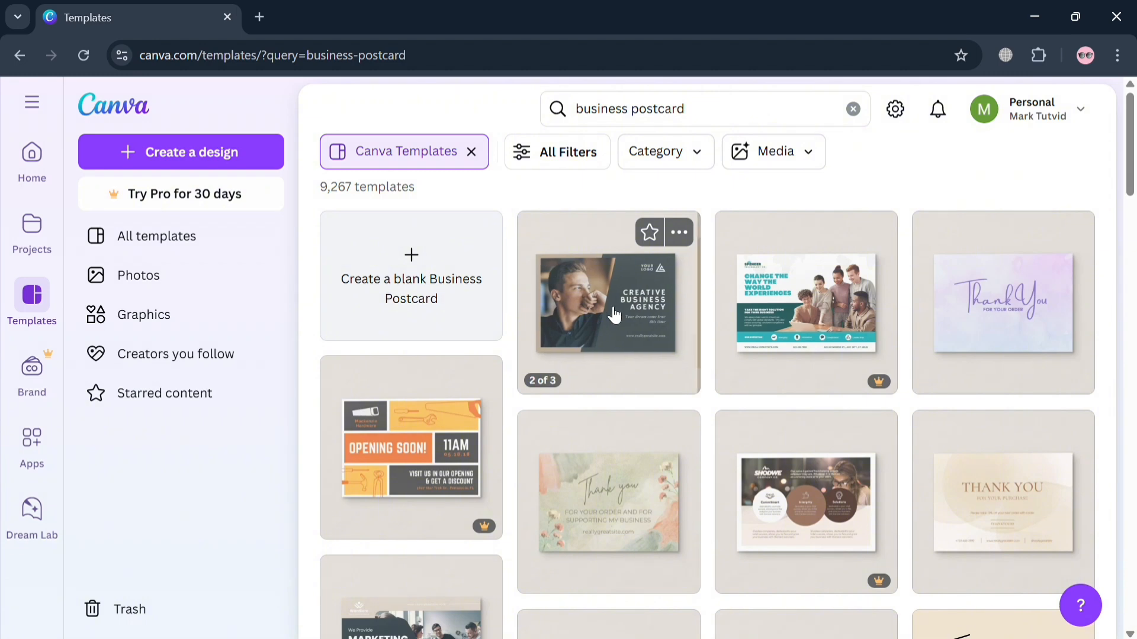
- Open the Green and Brown Geometric Business Postcard template's details and preview its front, back and wooden-table mockup images
click(662, 312)
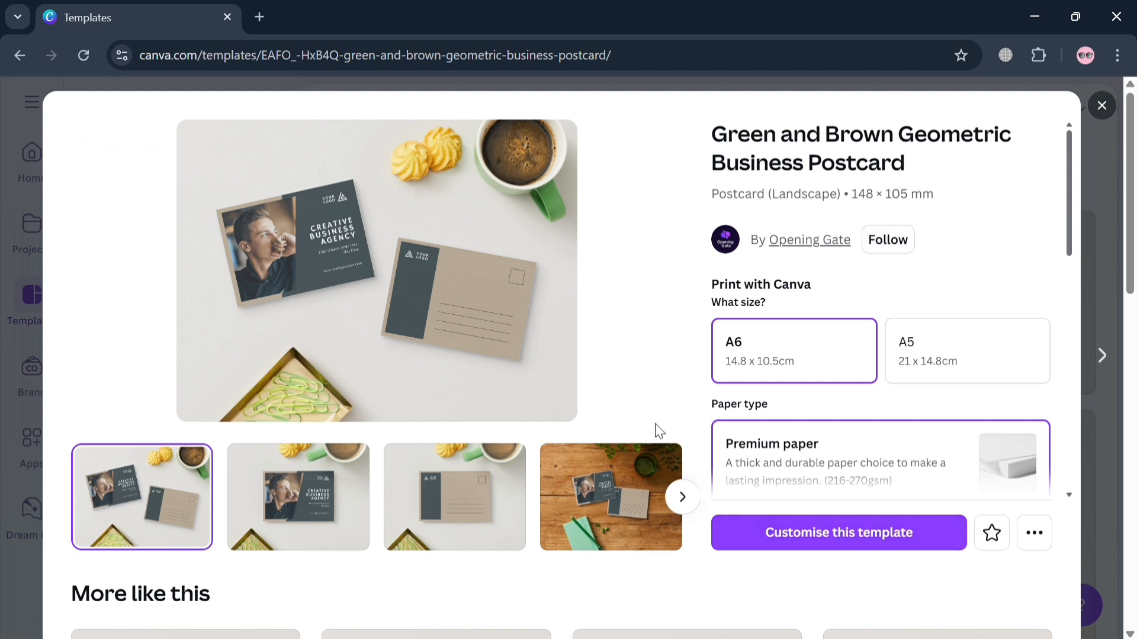
click(335, 476)
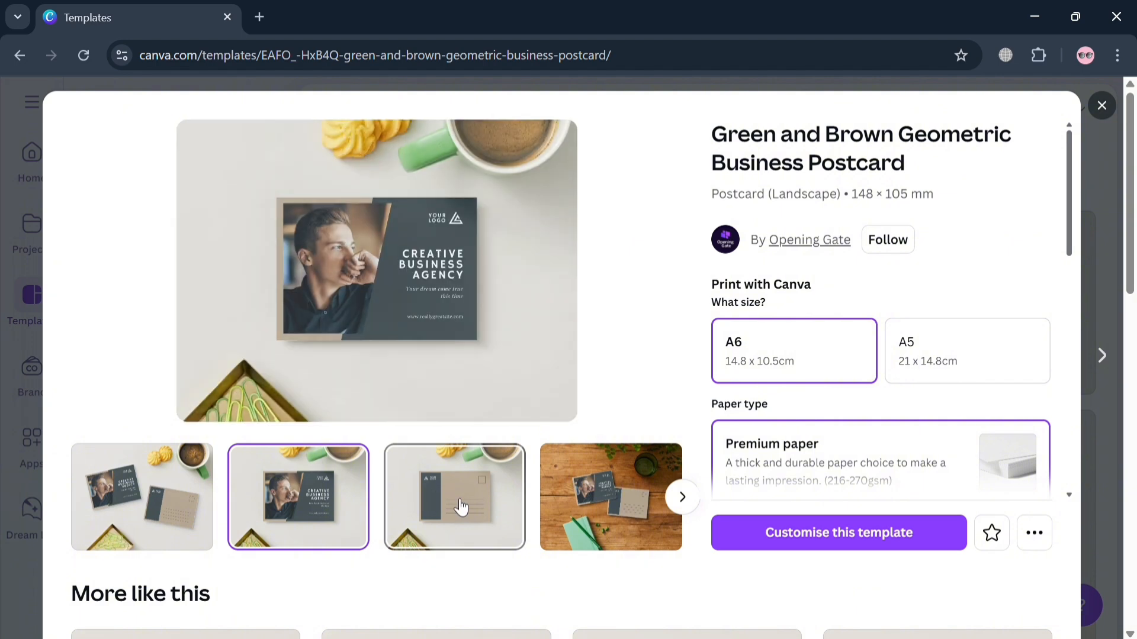
click(461, 508)
click(669, 507)
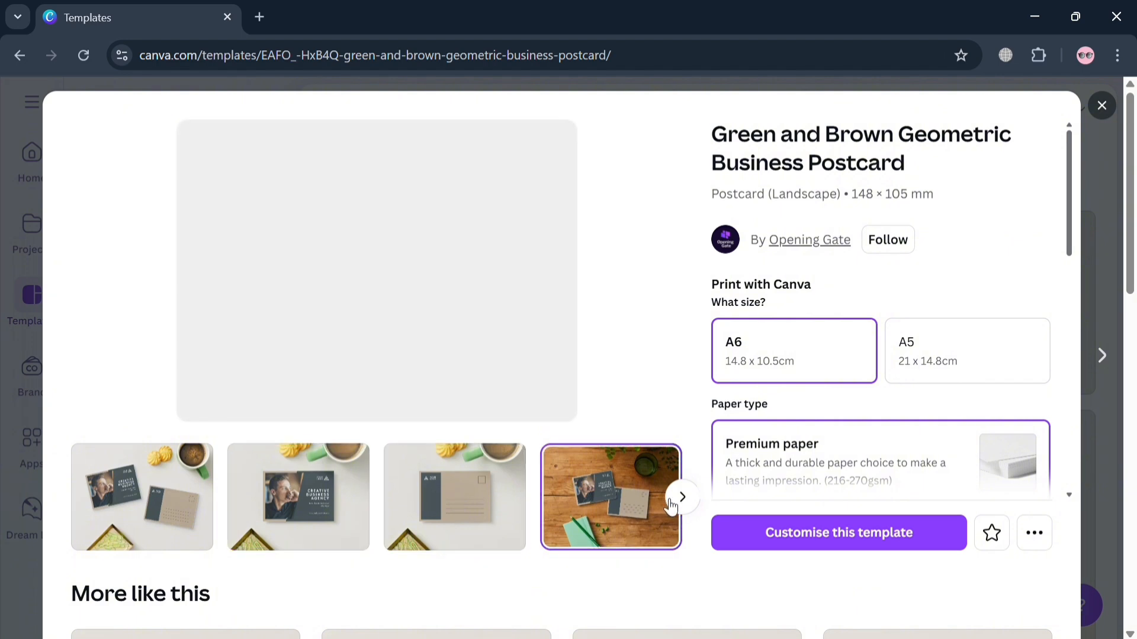
- Open the Green and Brown Geometric Business Postcard for customising and dismiss the postcard print order options
click(899, 541)
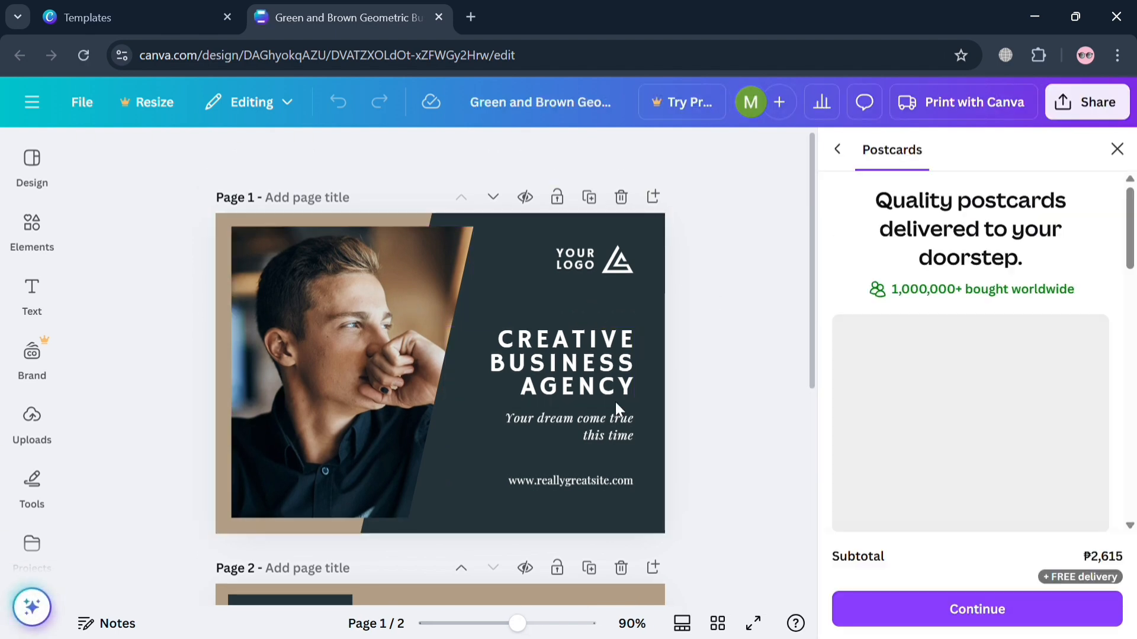
click(1117, 150)
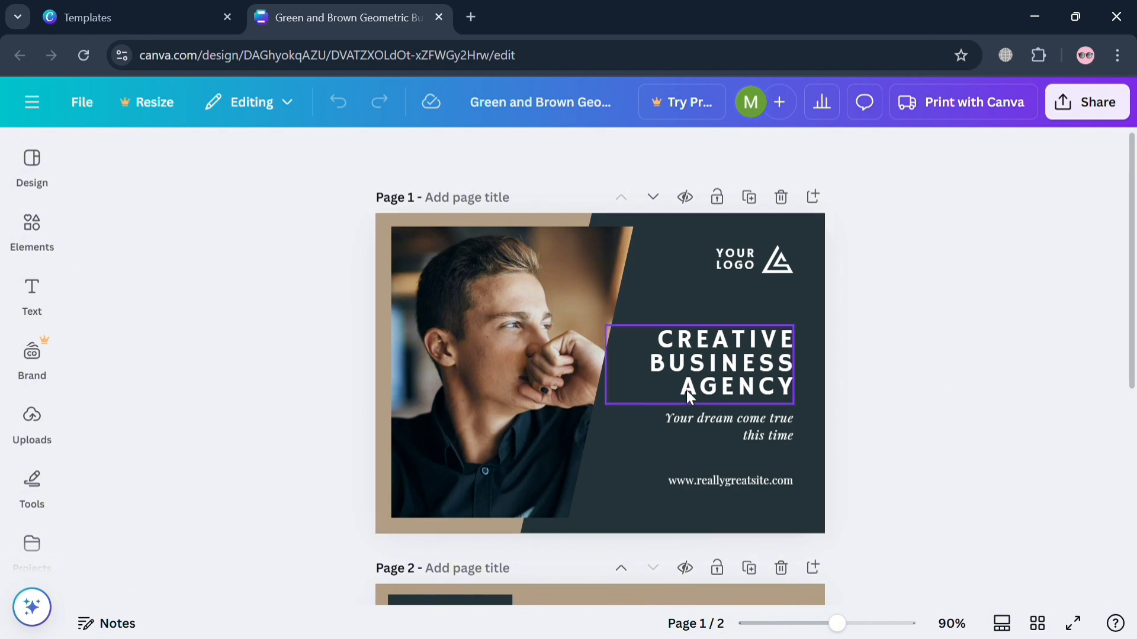
click(712, 368)
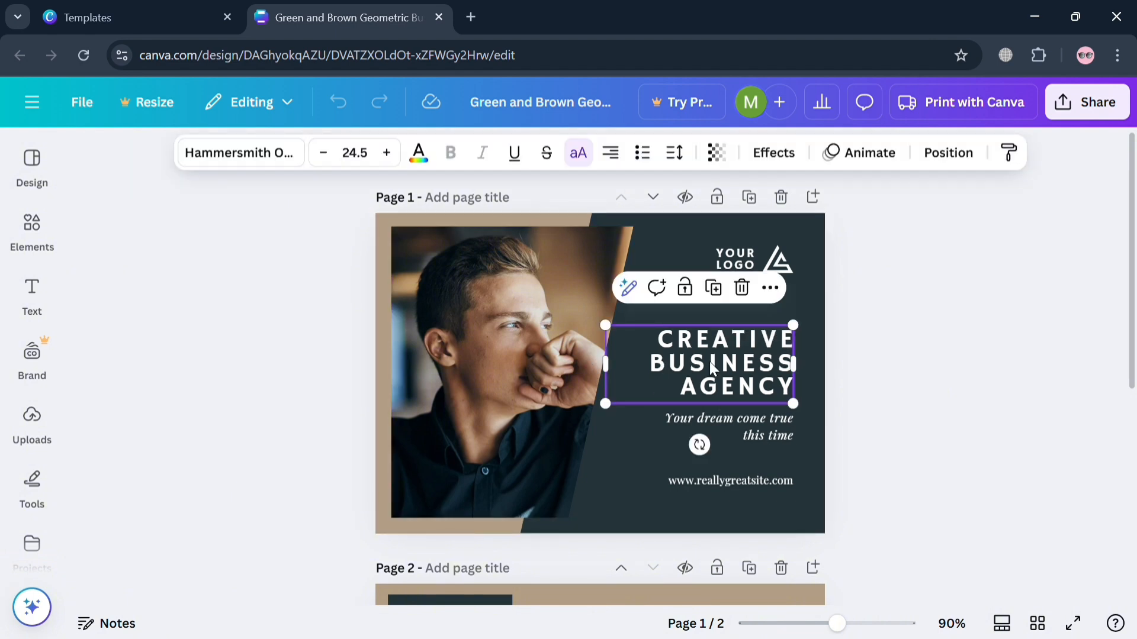
click(882, 401)
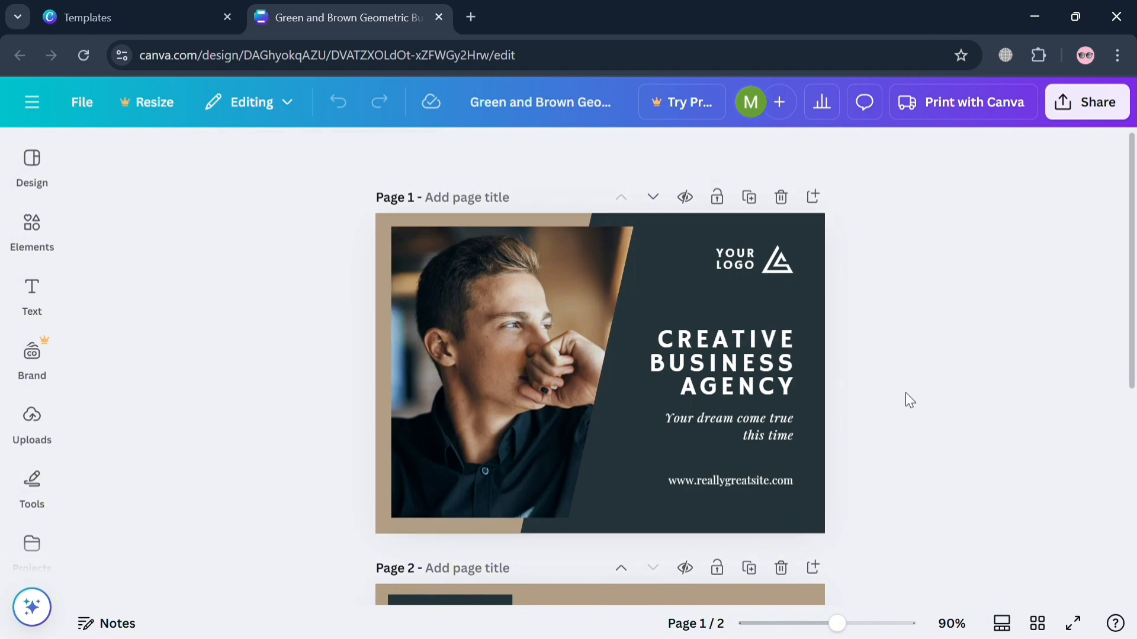
- Replace the "CREATIVE BUSINESS AGENCY" heading on page 1 with "TRAVEL WITH US."
click(740, 350)
double_click(742, 355)
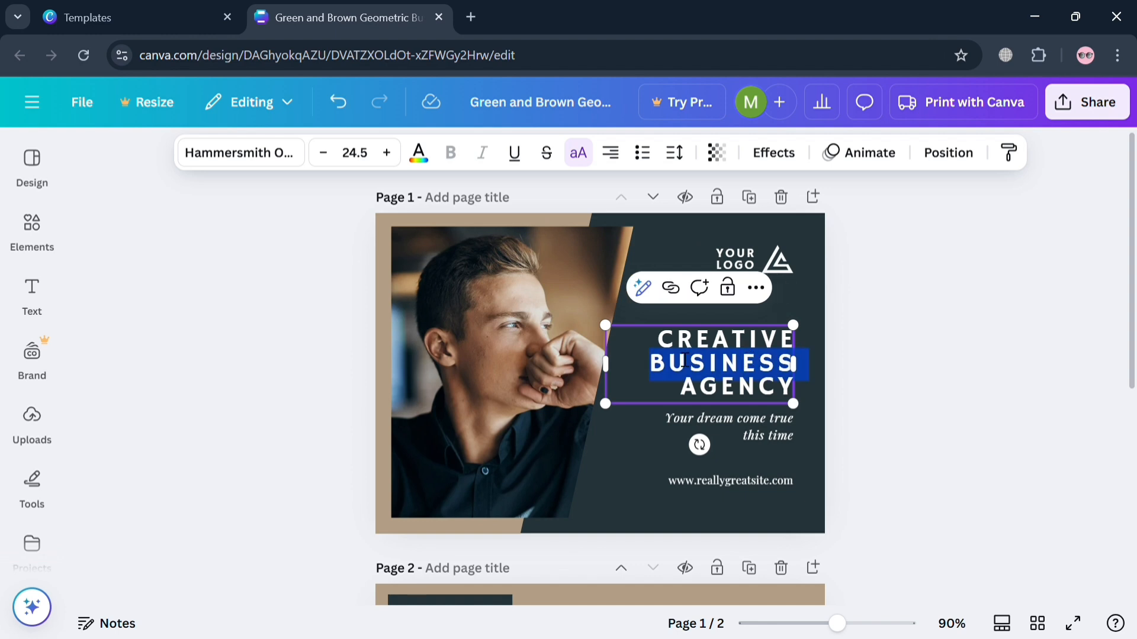
drag(684, 360, 746, 387)
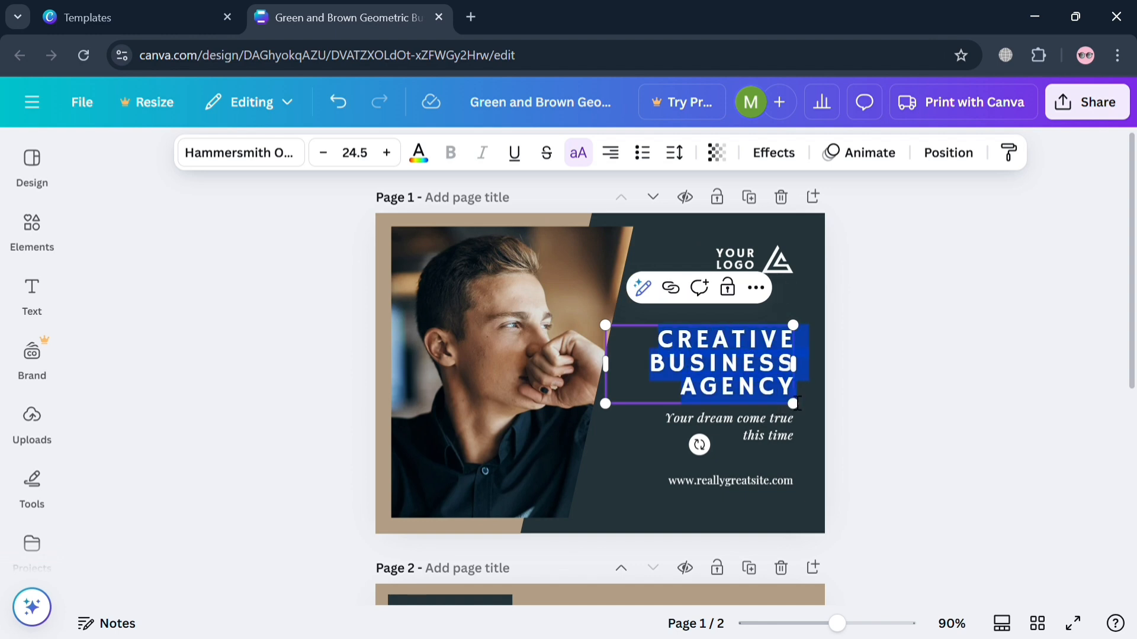
text(TRA)
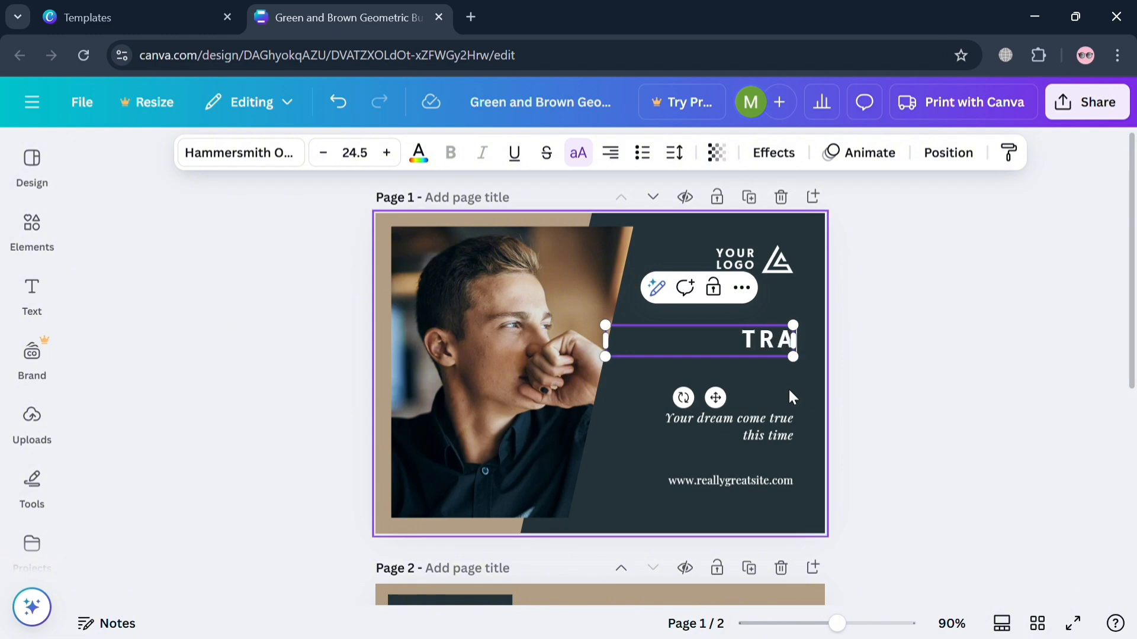
text(VEL WITH Y)
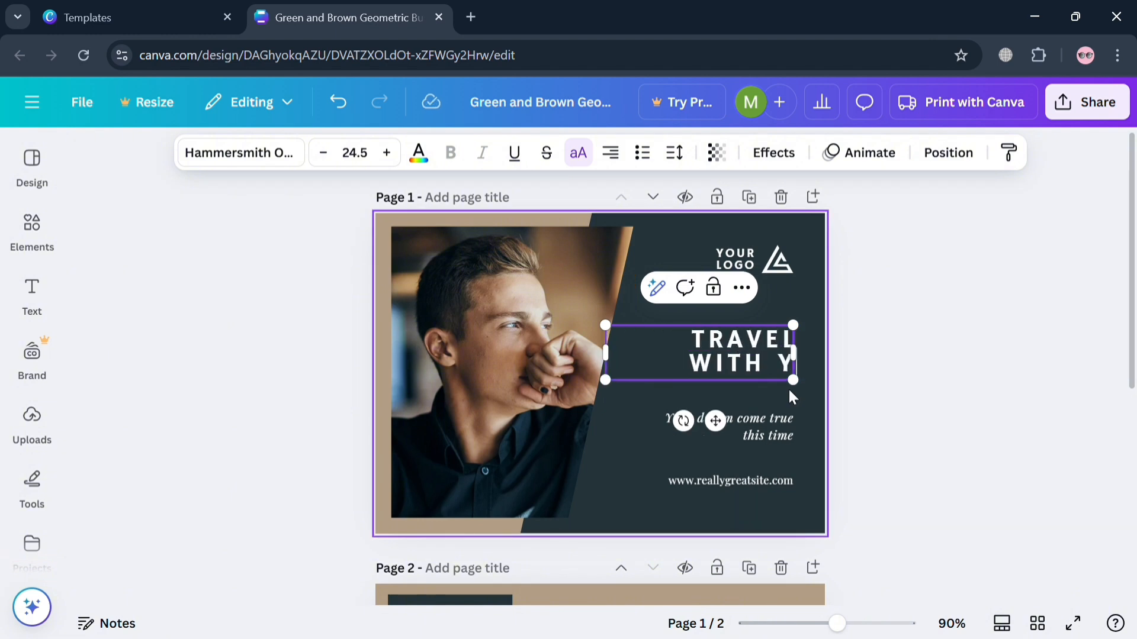
key(BackSpace)
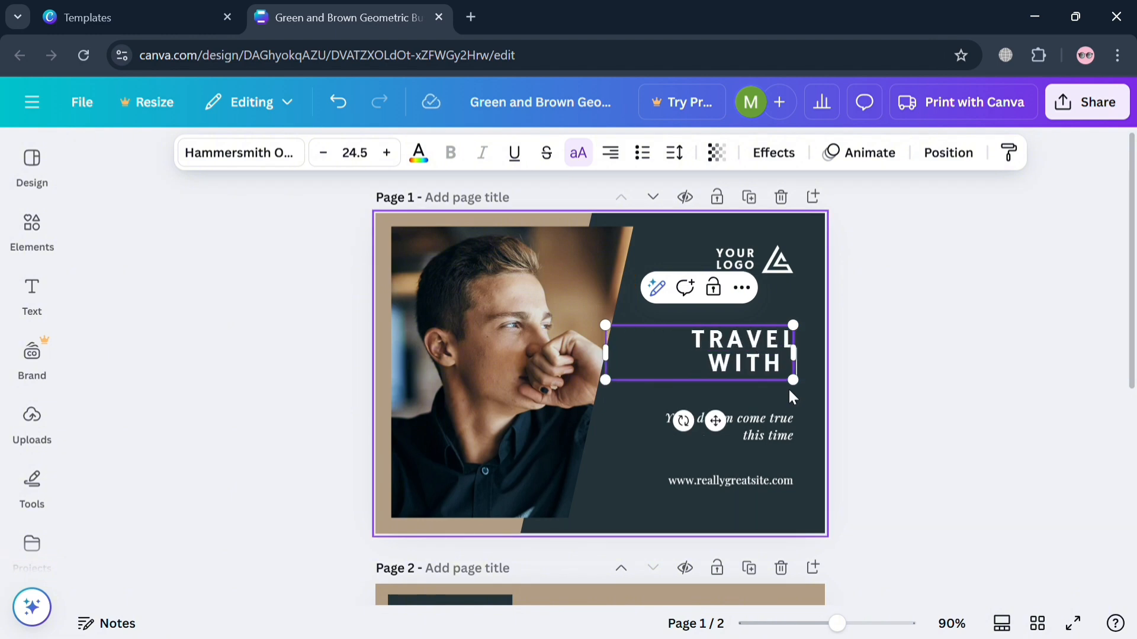
text(US)
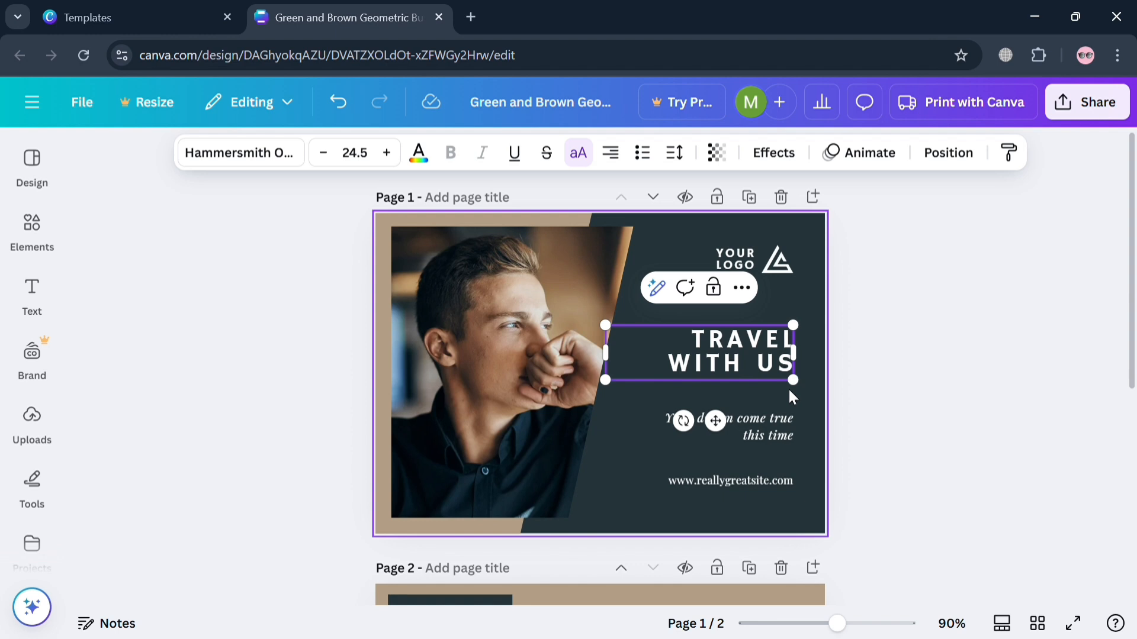
text(.)
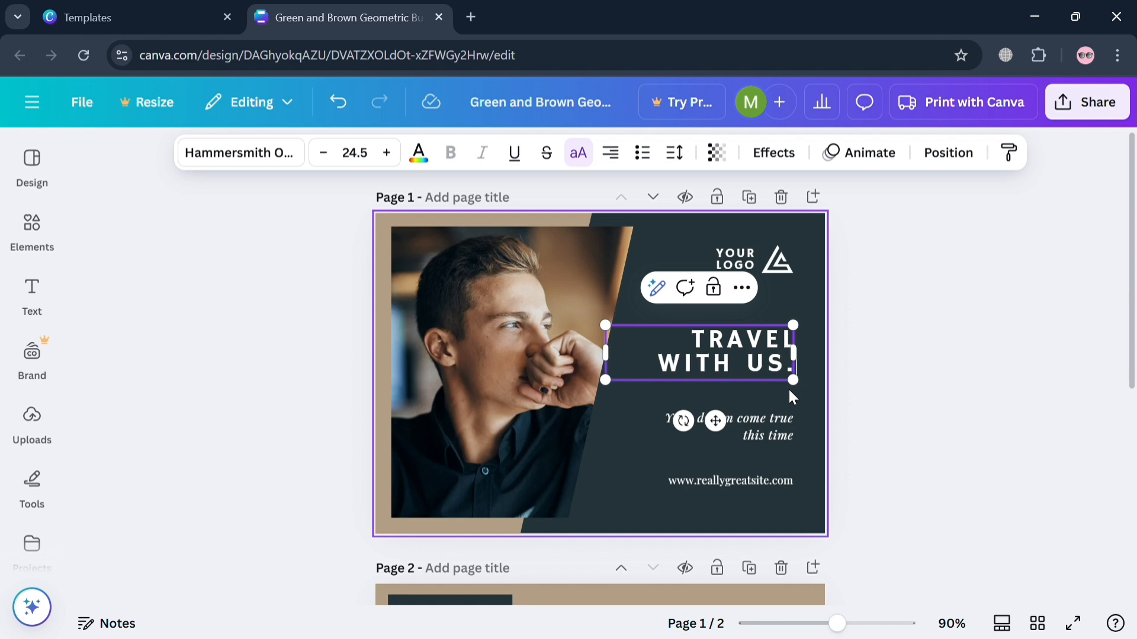
- Replace the "YOUR LOGO" text on page 1 with "JOURNEY W" and place it directly beside the triangular logo symbol
click(888, 435)
click(731, 255)
click(740, 264)
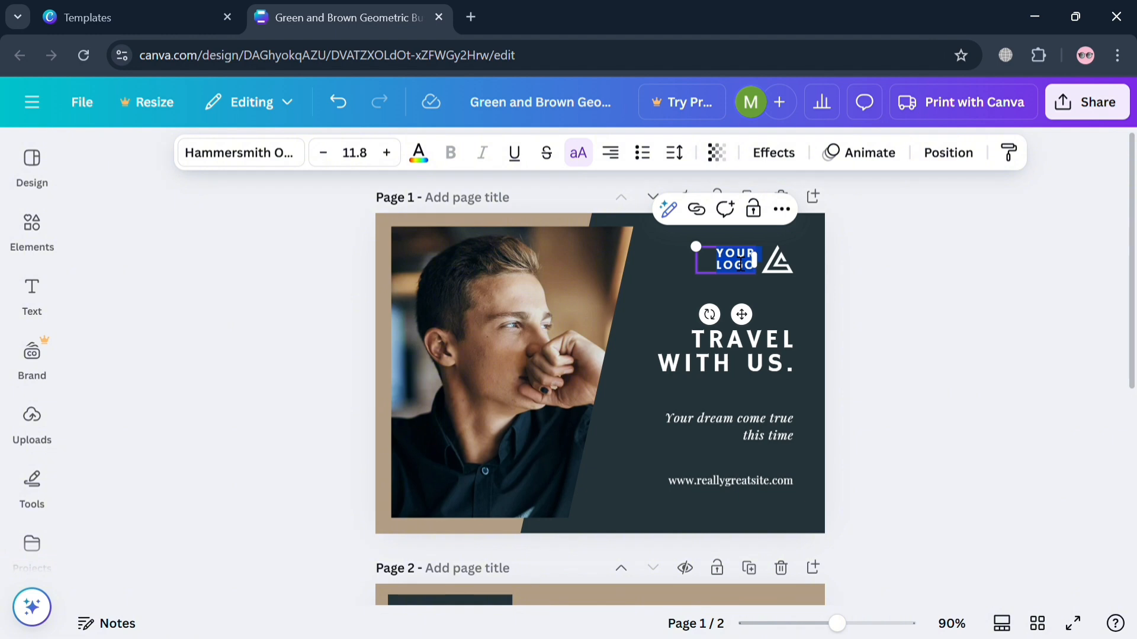
text(JOURNEY W)
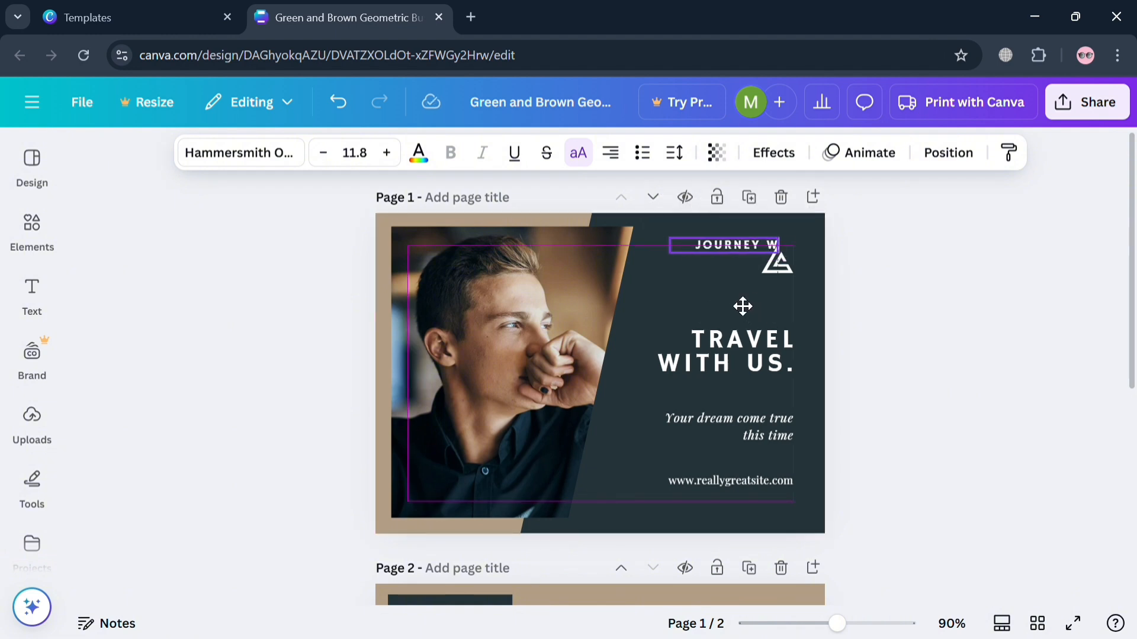
key(Escape)
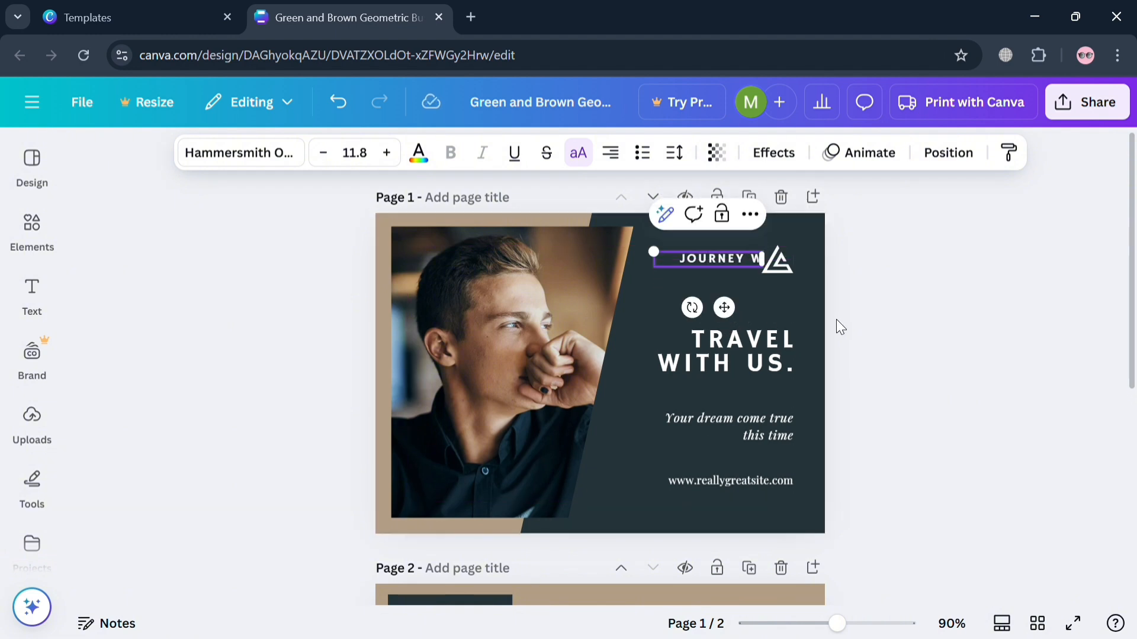
click(836, 320)
click(778, 261)
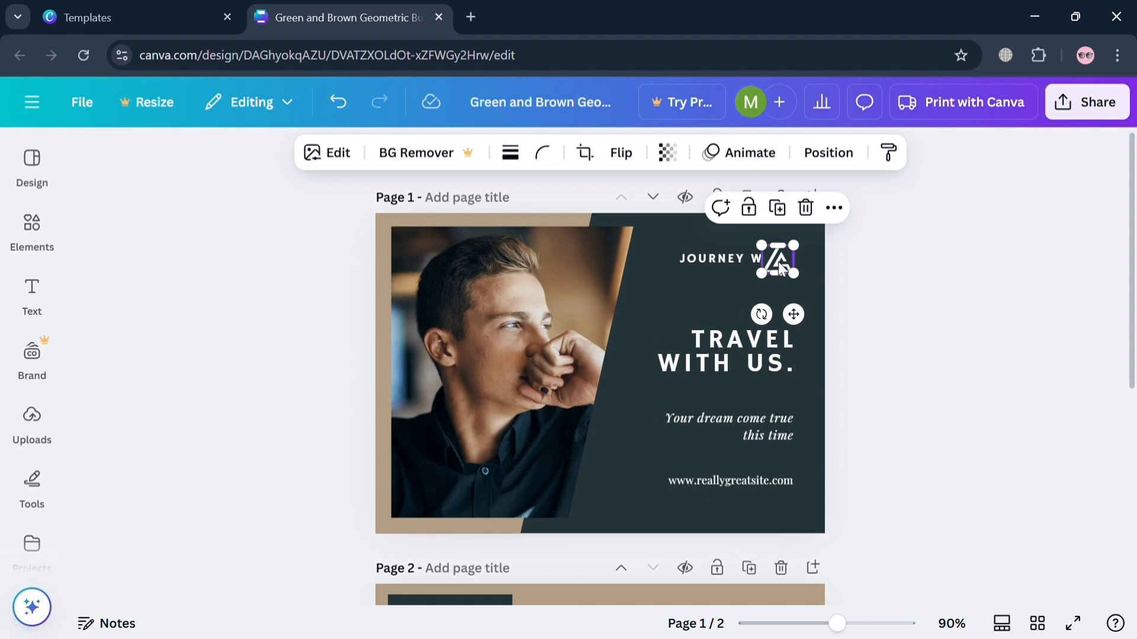
click(809, 415)
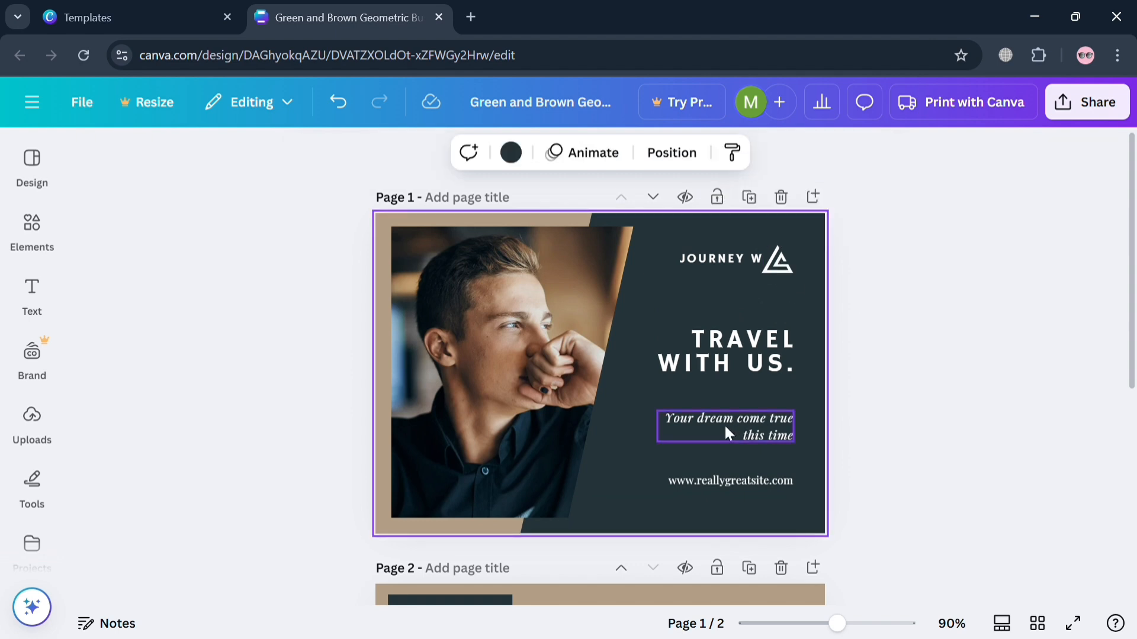
- Replace the website address on page 1 with "traveljourney.com"
double_click(747, 484)
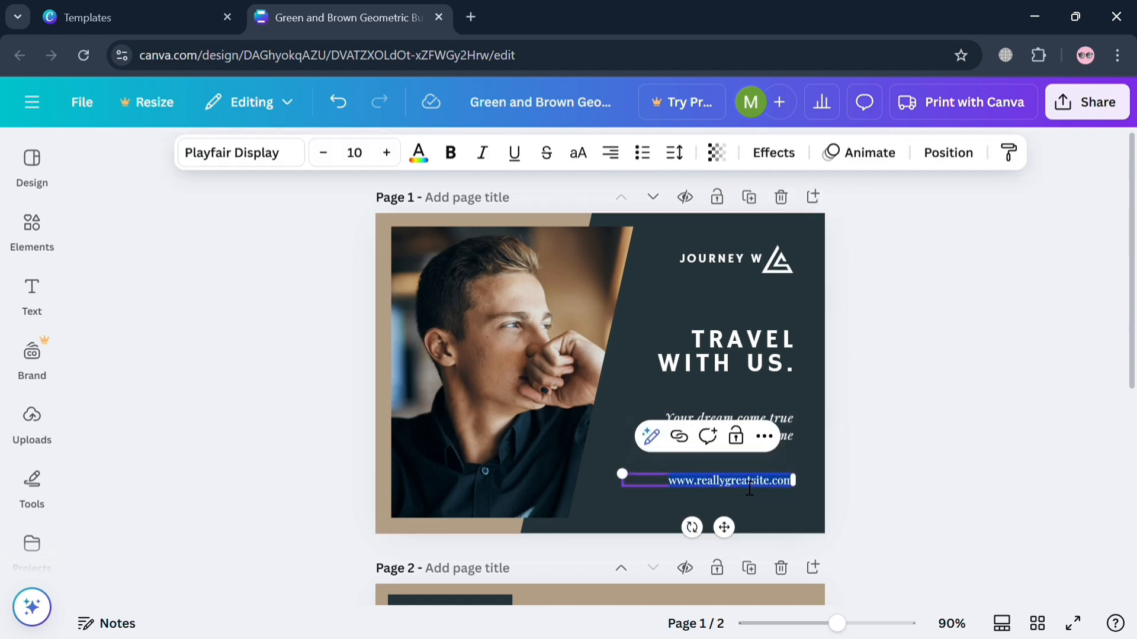
text(trave)
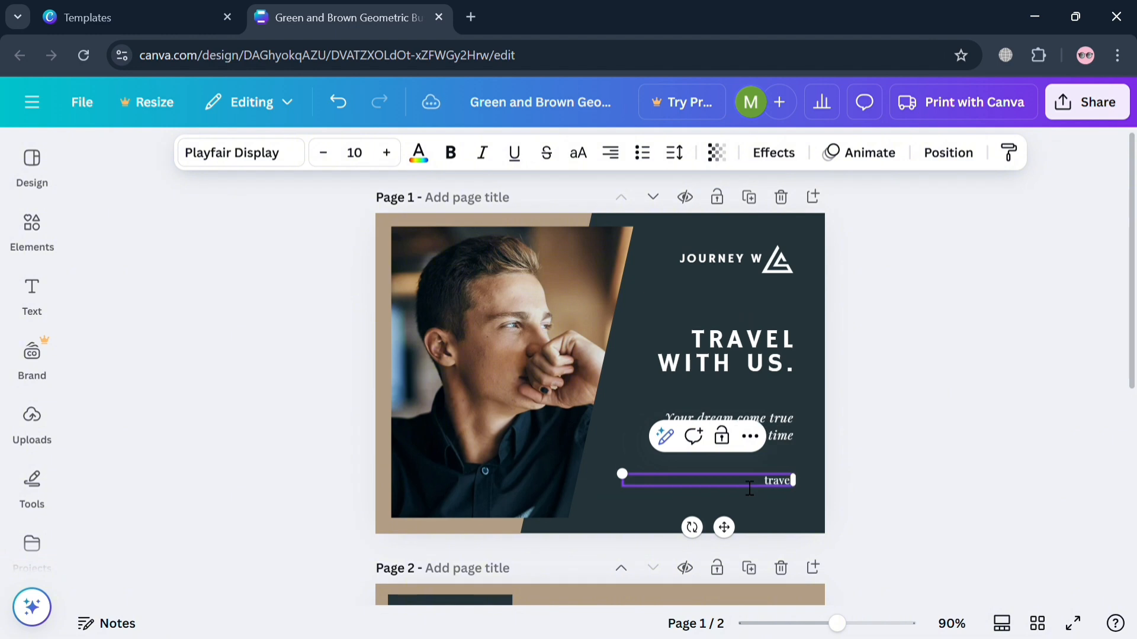
text(ljourney.com)
click(835, 478)
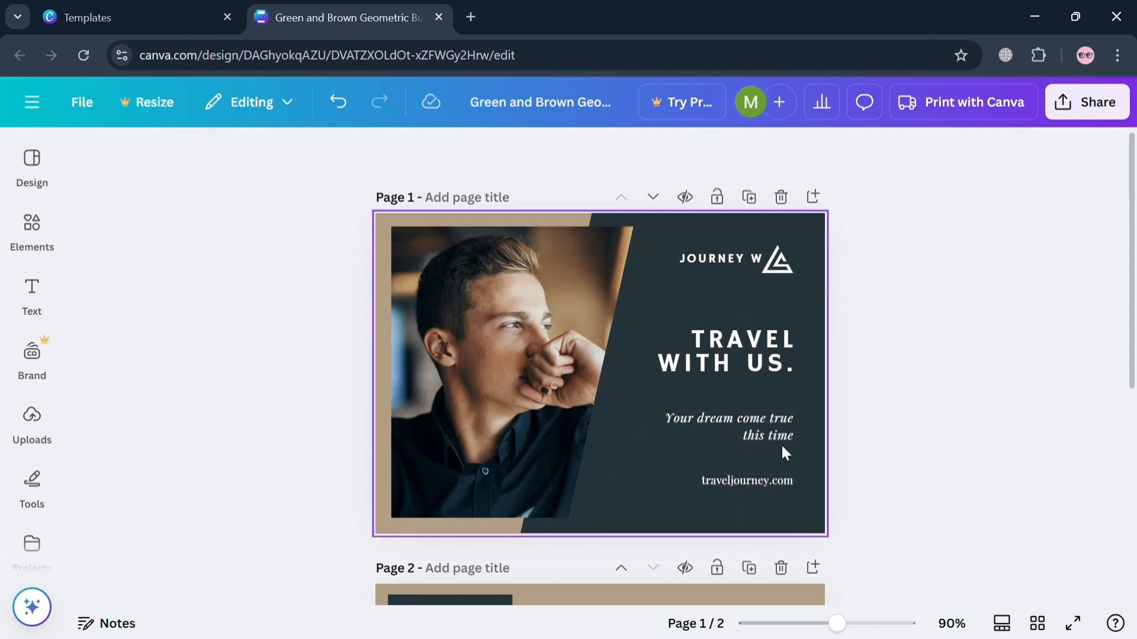
- Search the design elements for "travel" and limit the results to photos
click(549, 408)
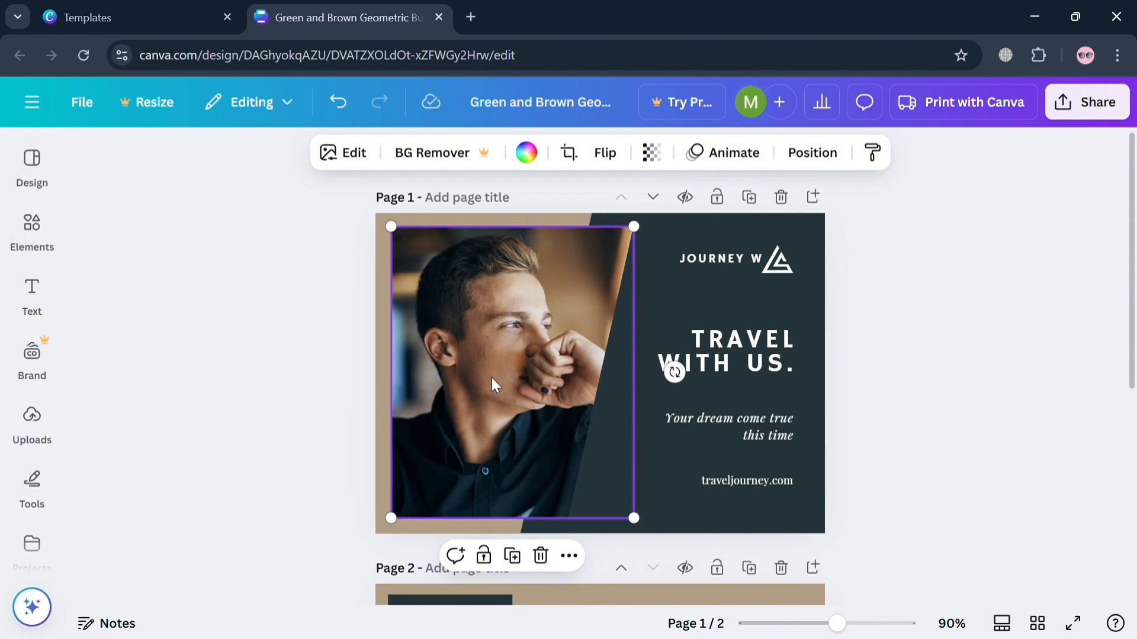
click(51, 420)
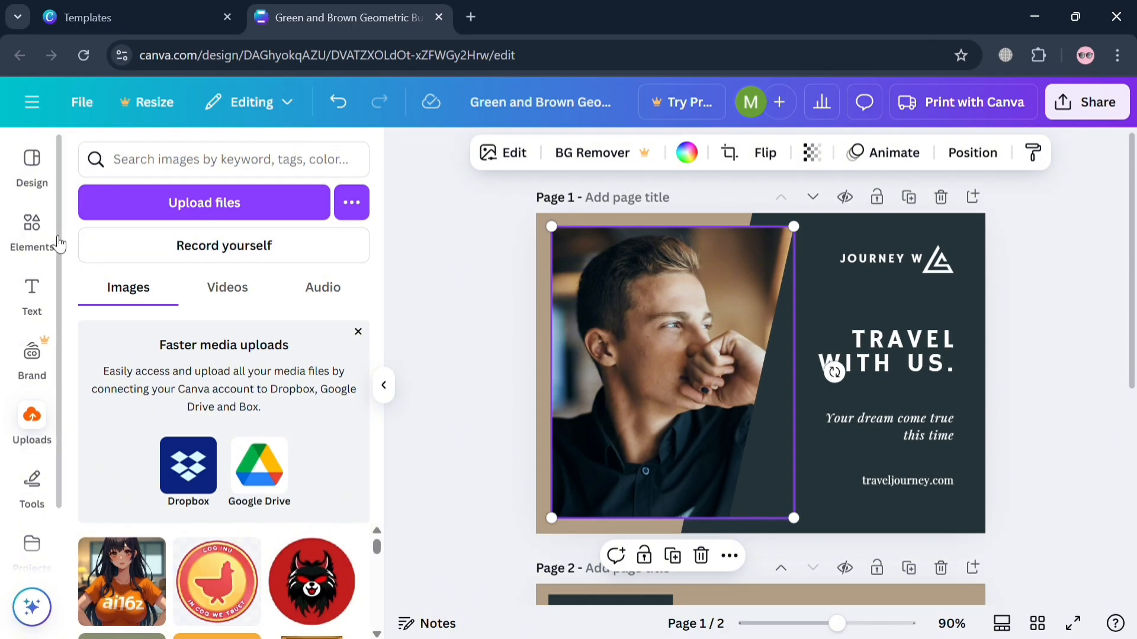
click(44, 233)
click(231, 173)
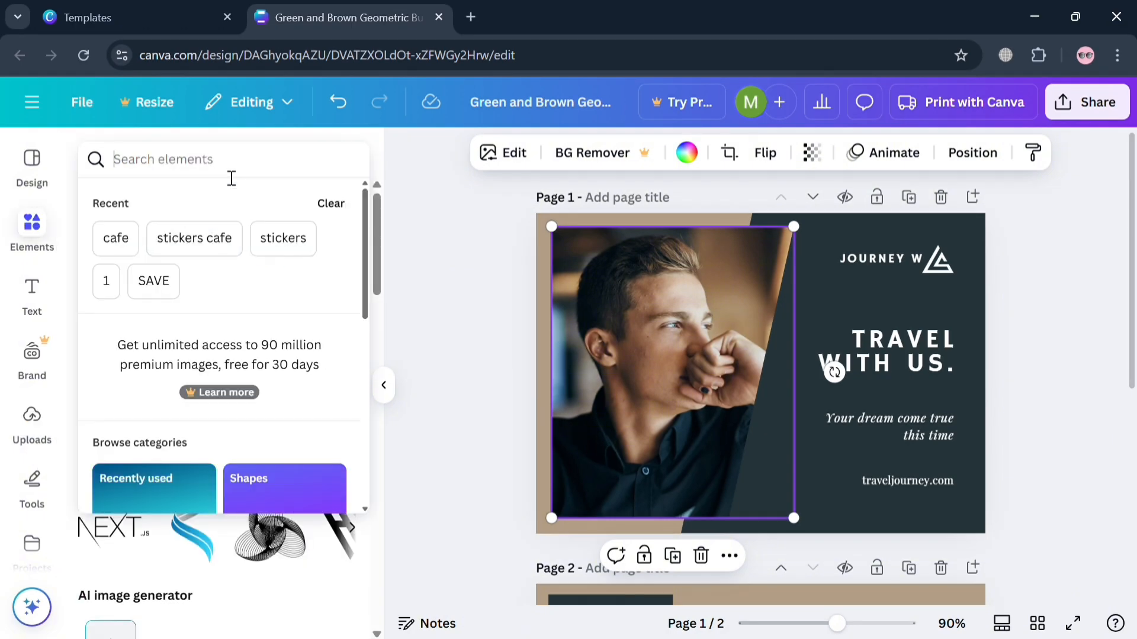
text(travel)
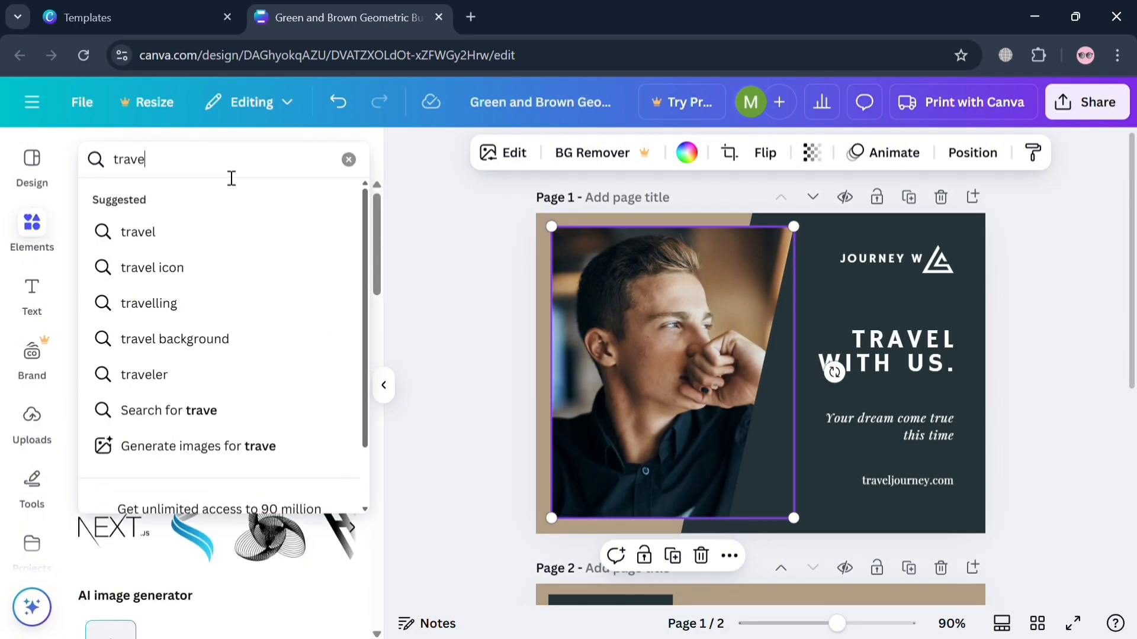
key(Return)
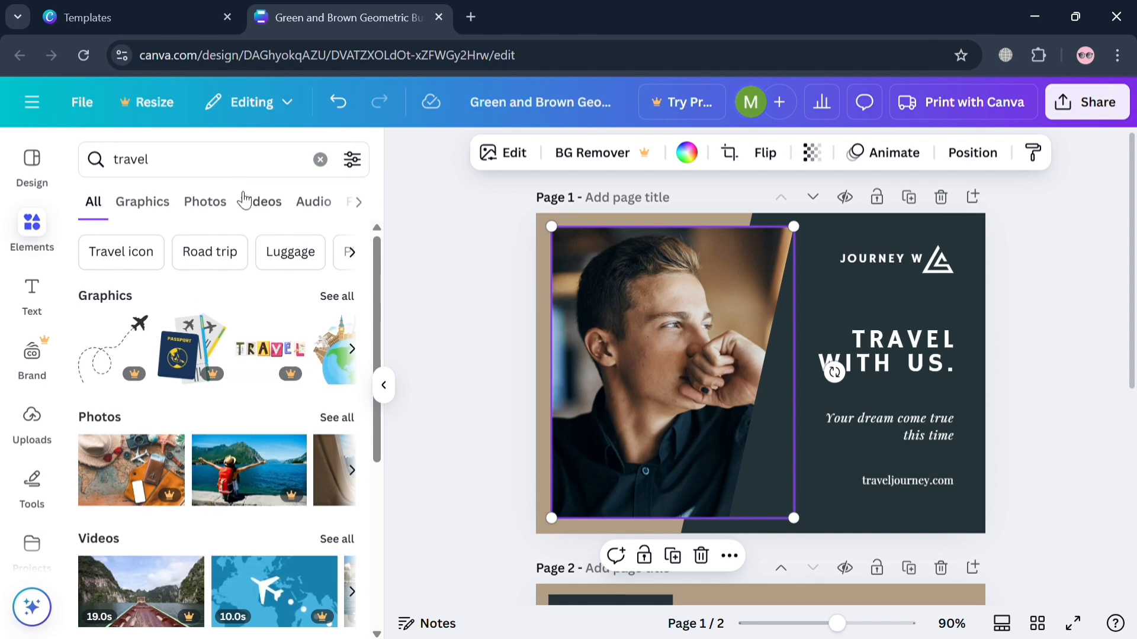
click(230, 206)
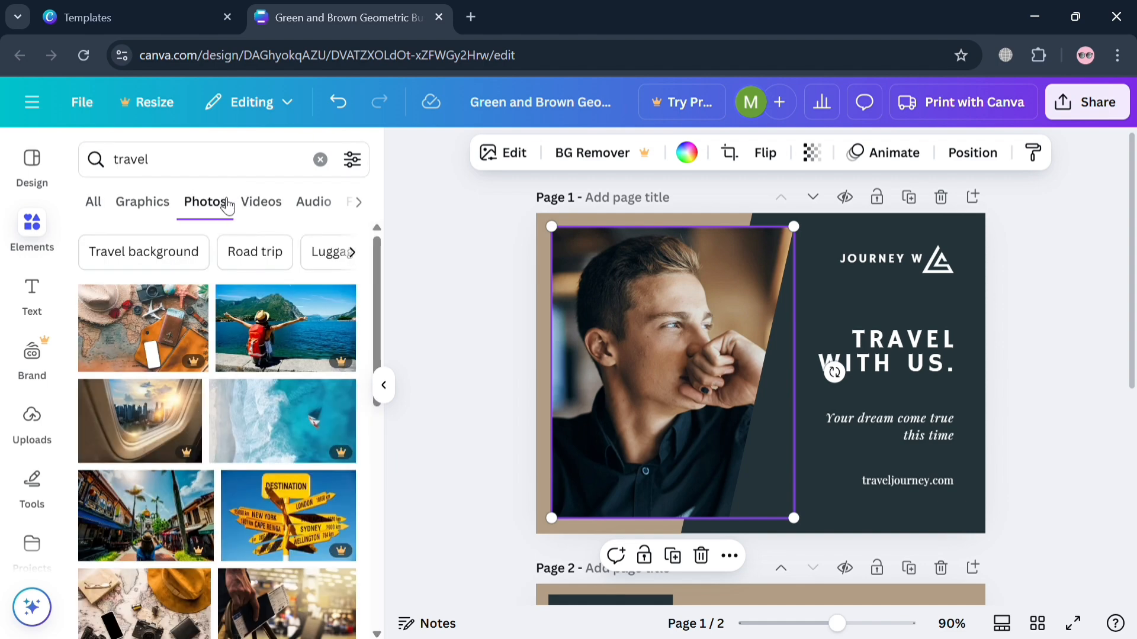
- Replace the man's portrait on page 1 with the free photo of a passport, toy plane and laptop
scroll(236, 468, down, 10)
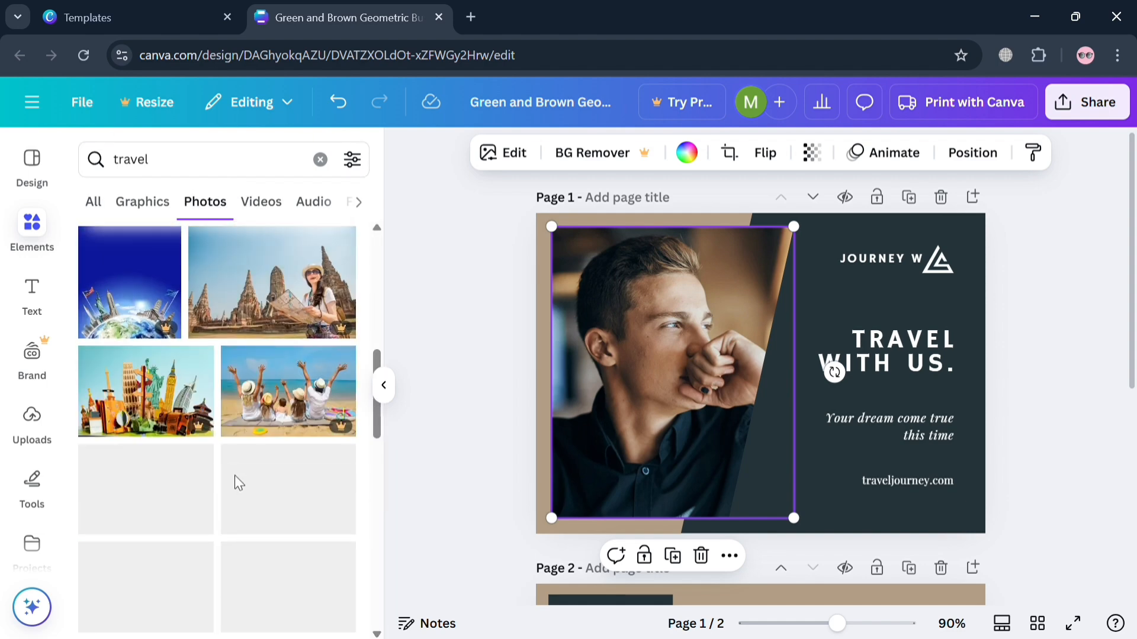
scroll(218, 482, down, 2)
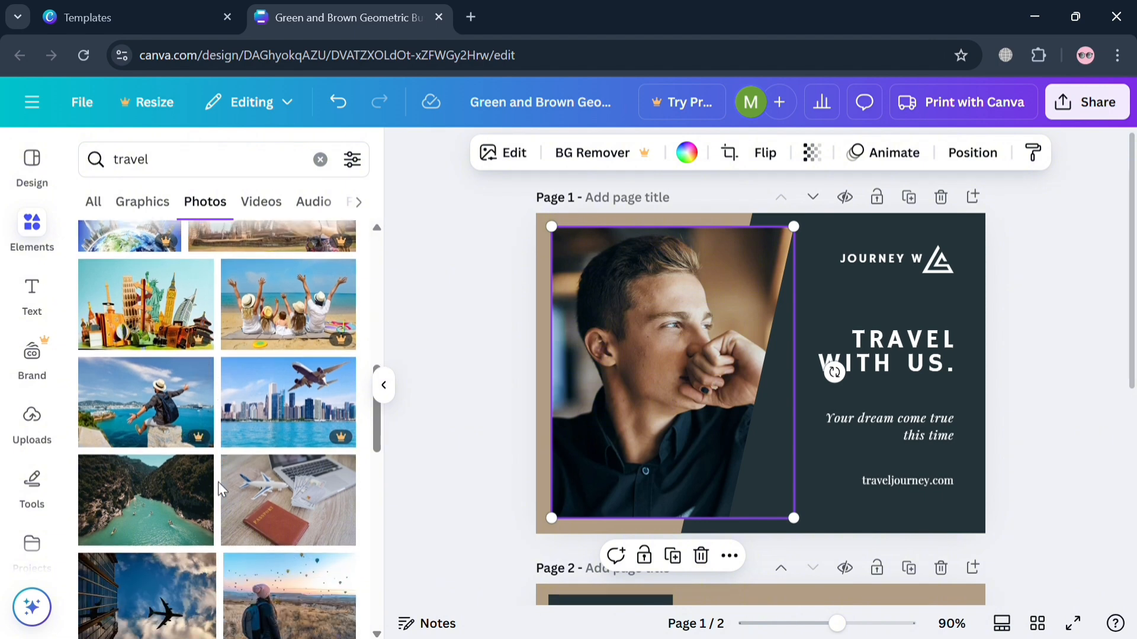
drag(320, 505, 577, 345)
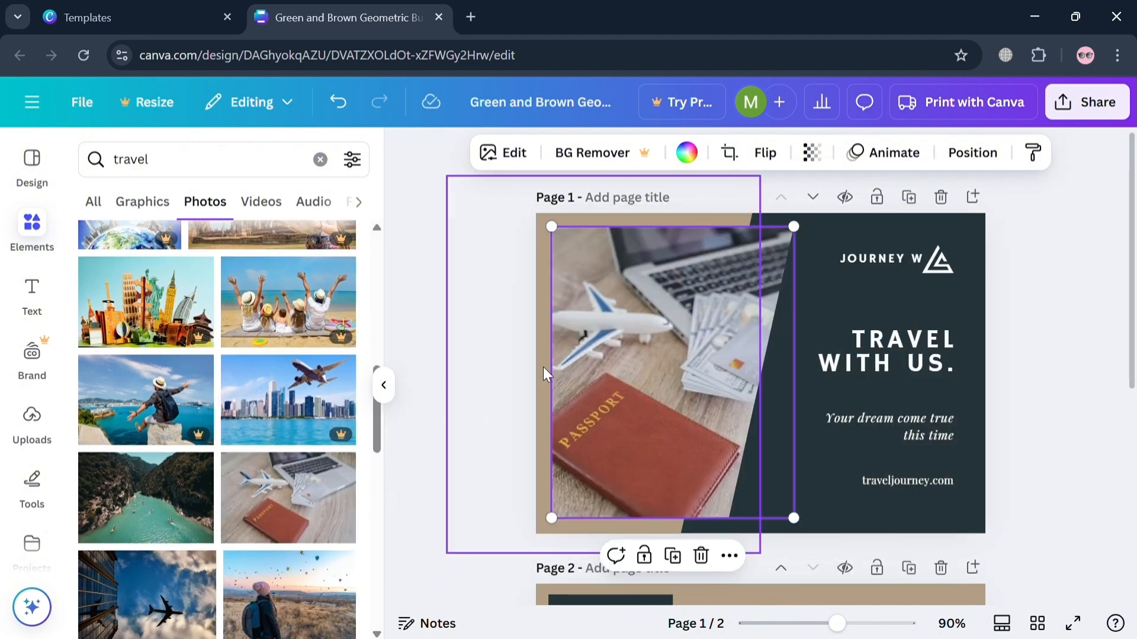
click(464, 381)
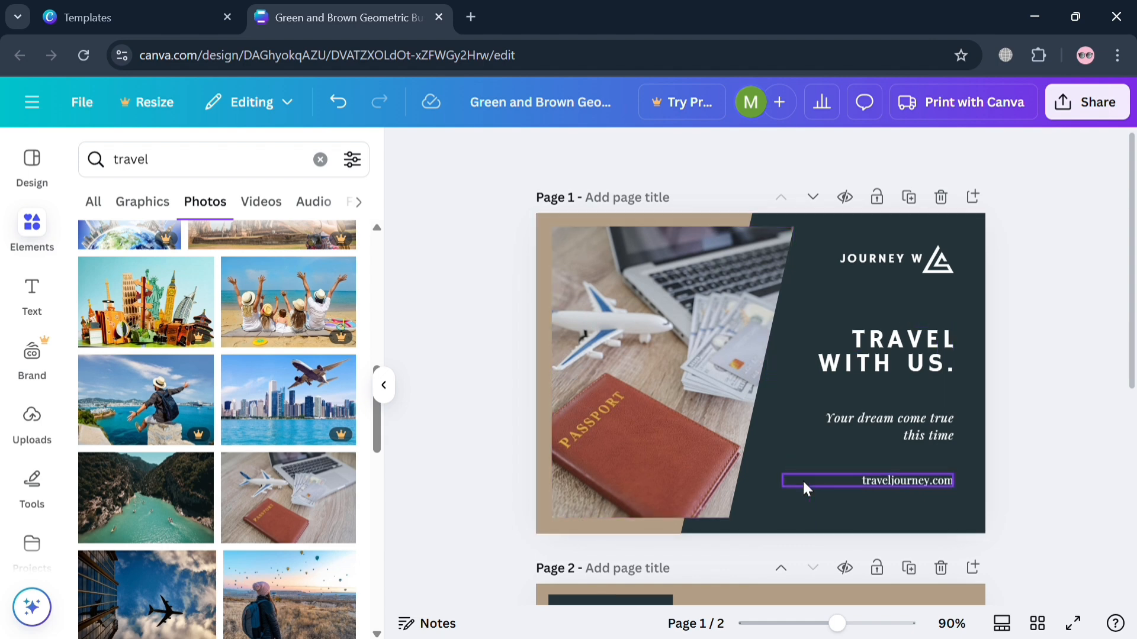
- Recolor the brown frame shape behind the photo on page 1 with the light green default solid color
click(537, 484)
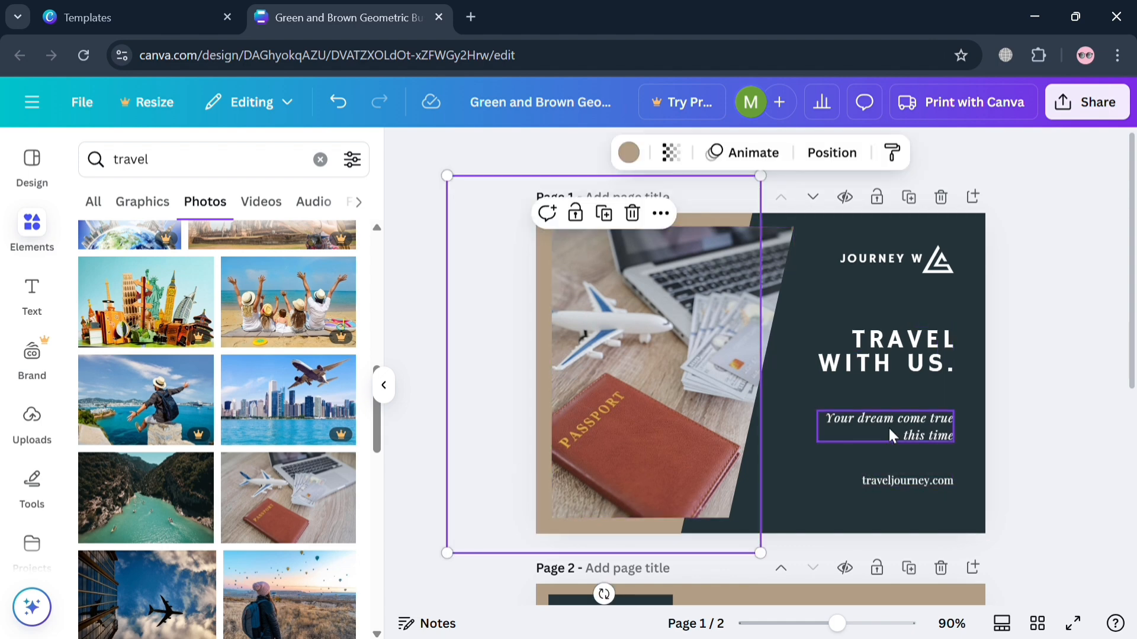
click(630, 154)
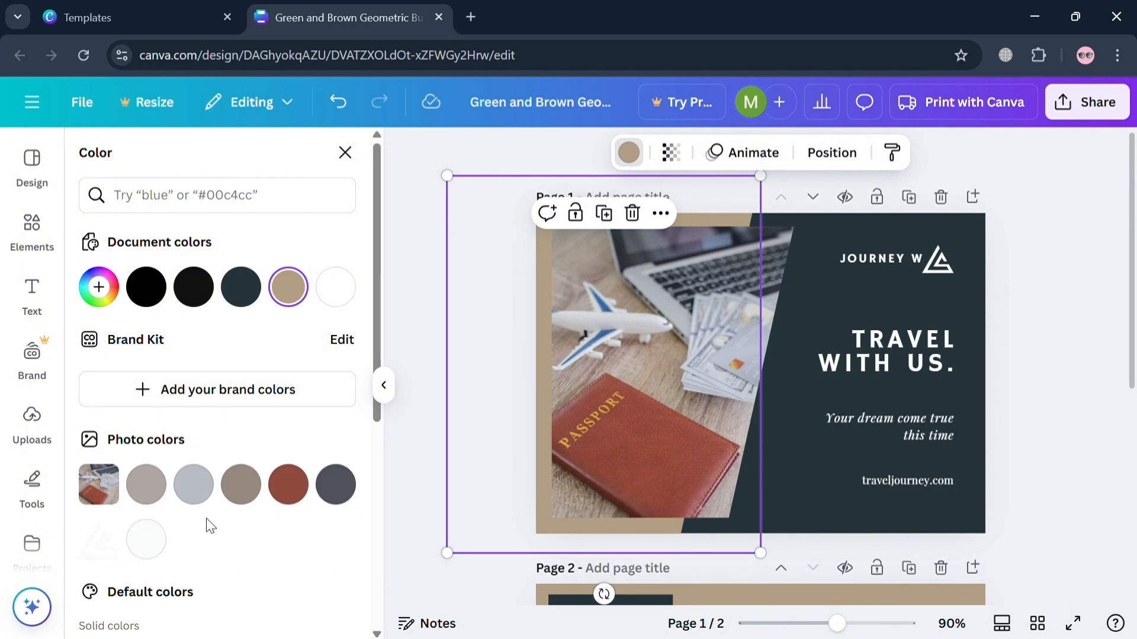
scroll(208, 525, down, 5)
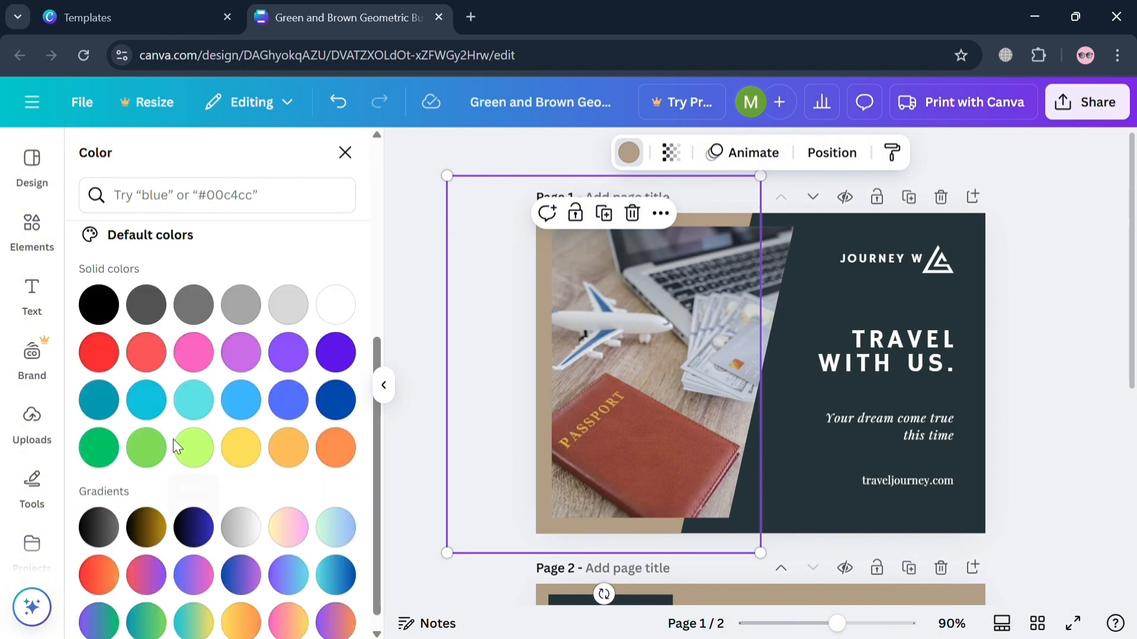
click(148, 452)
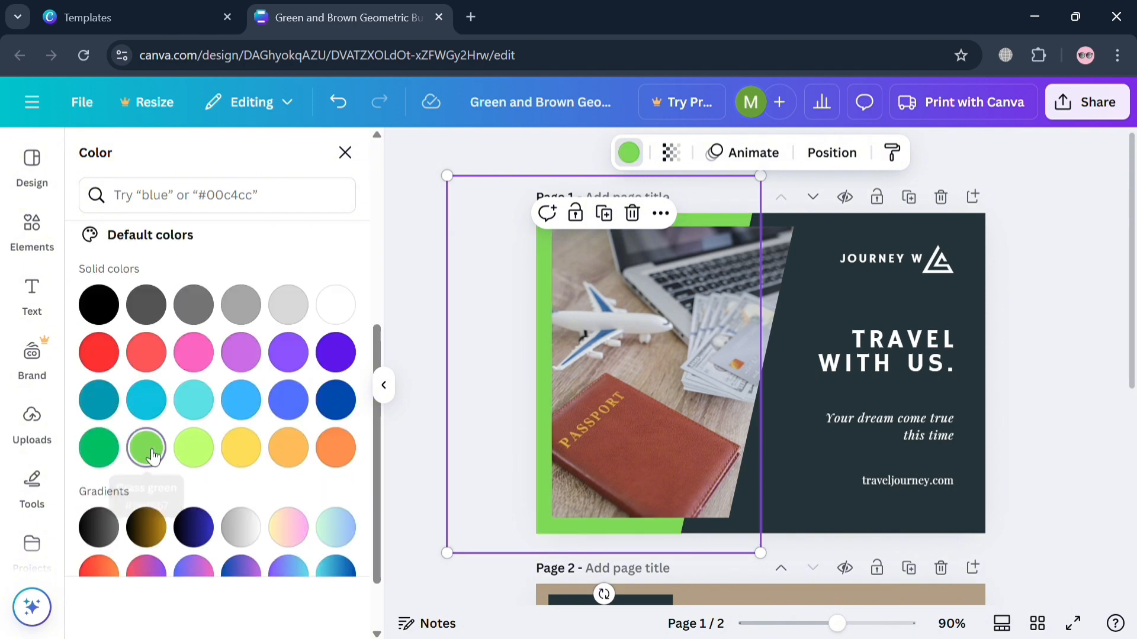
- Try turquoise as page 1's background color and change it to the darker solid green
click(816, 469)
click(194, 402)
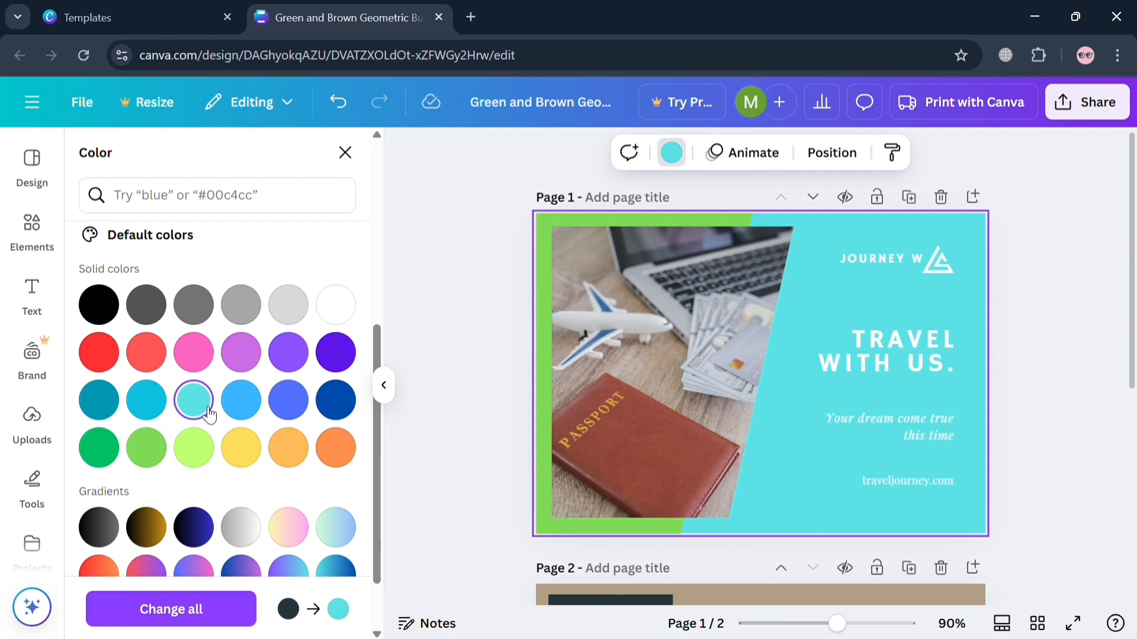
click(107, 448)
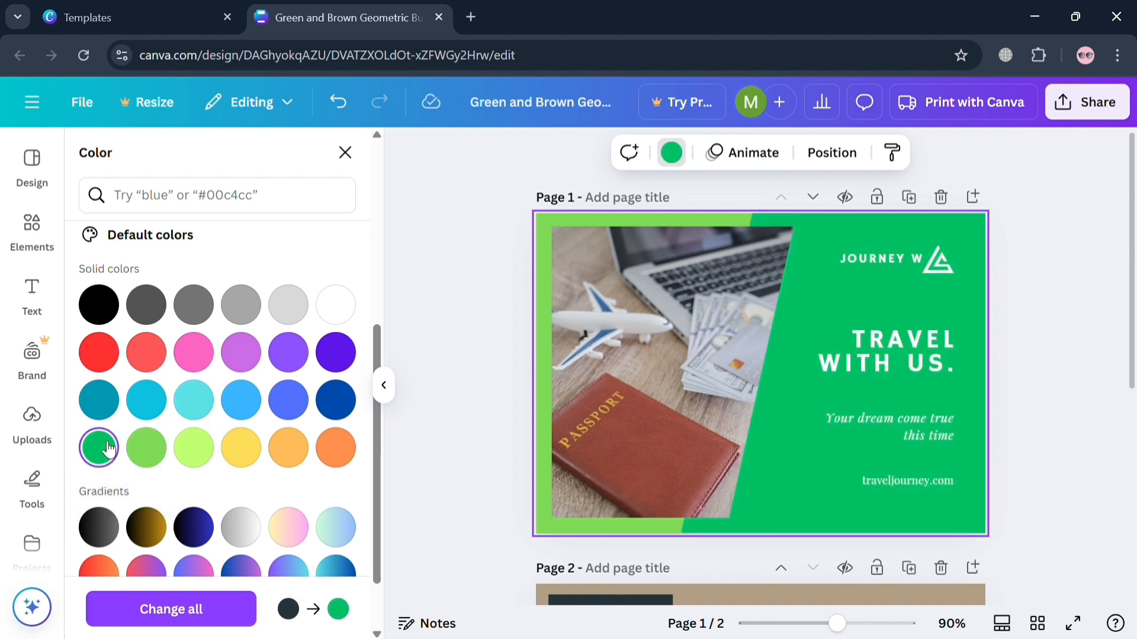
click(1130, 306)
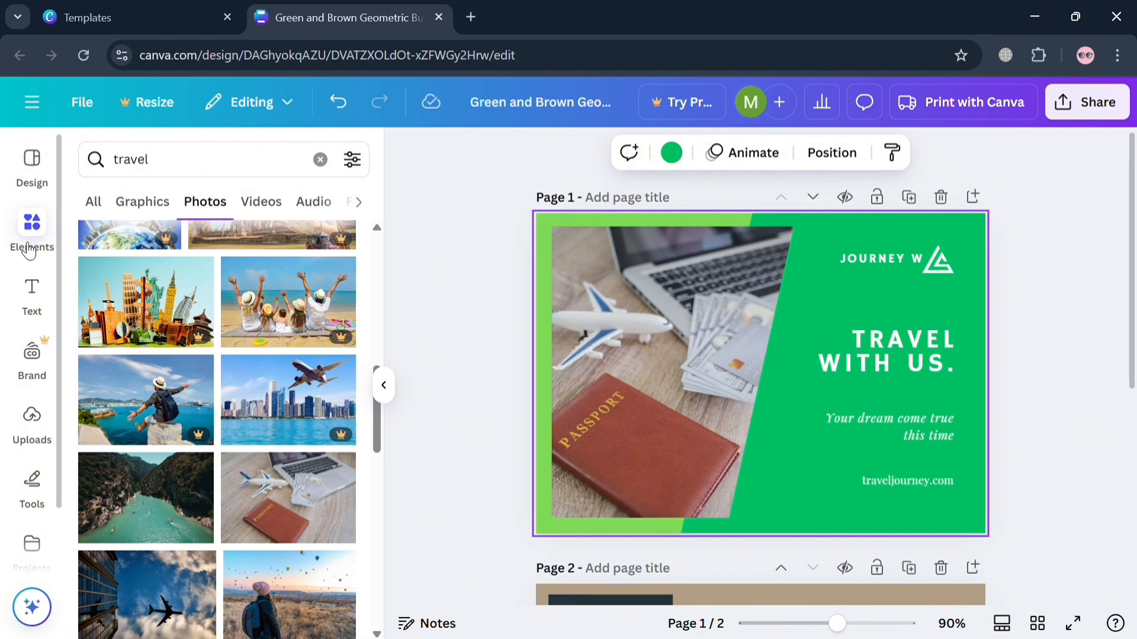
- Open the design styles and bring up the recently used color palettes
click(33, 172)
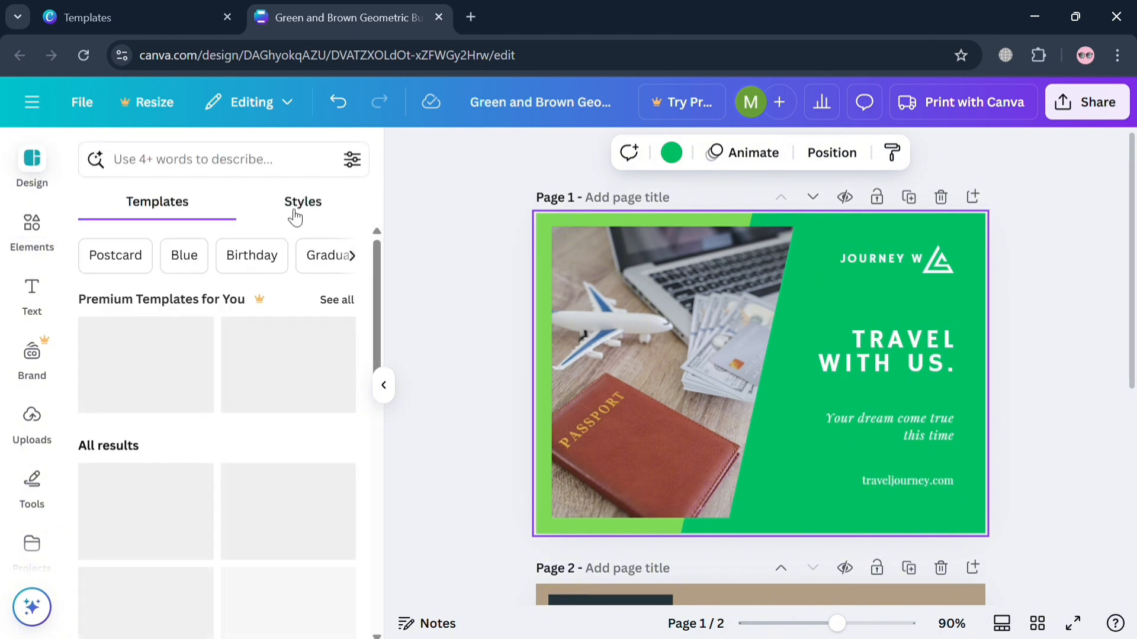
click(300, 213)
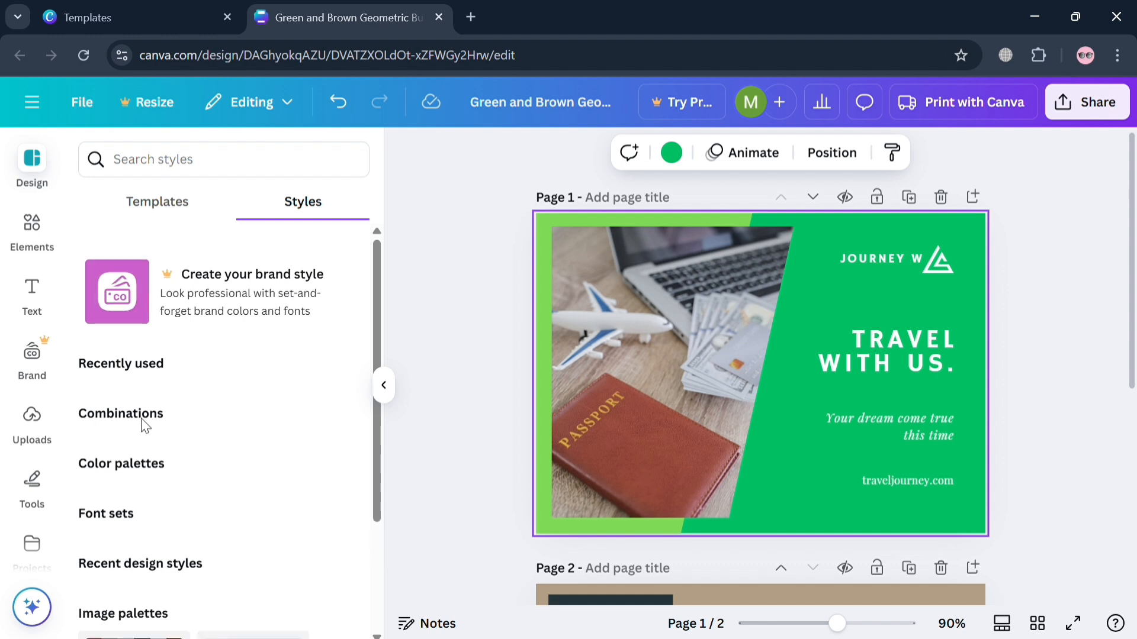
scroll(385, 481, down, 3)
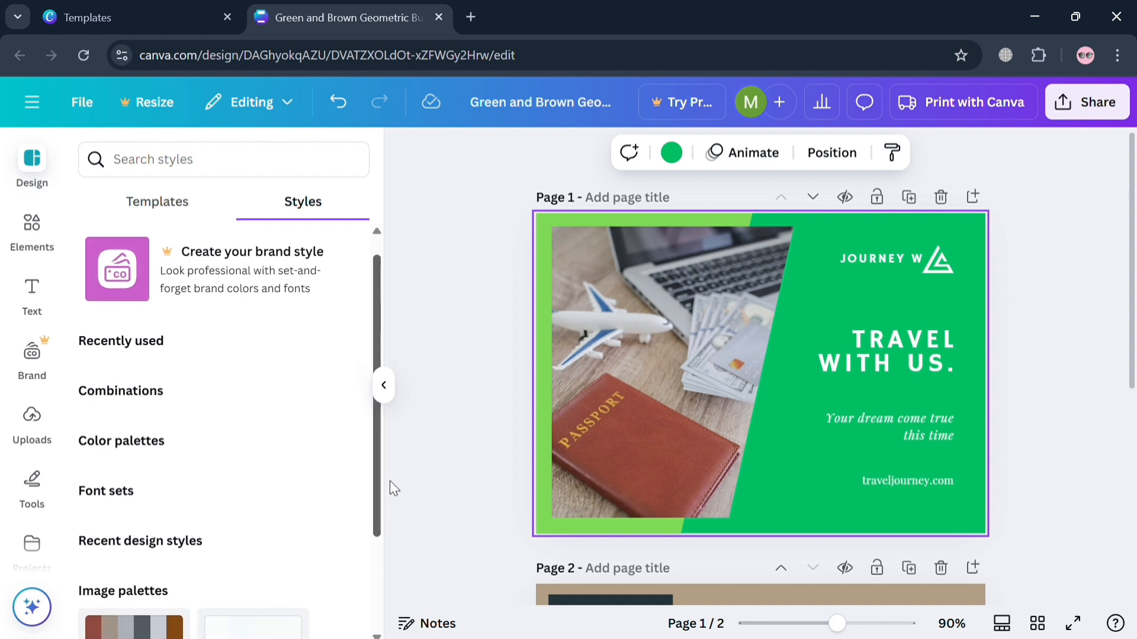
scroll(371, 565, up, 2)
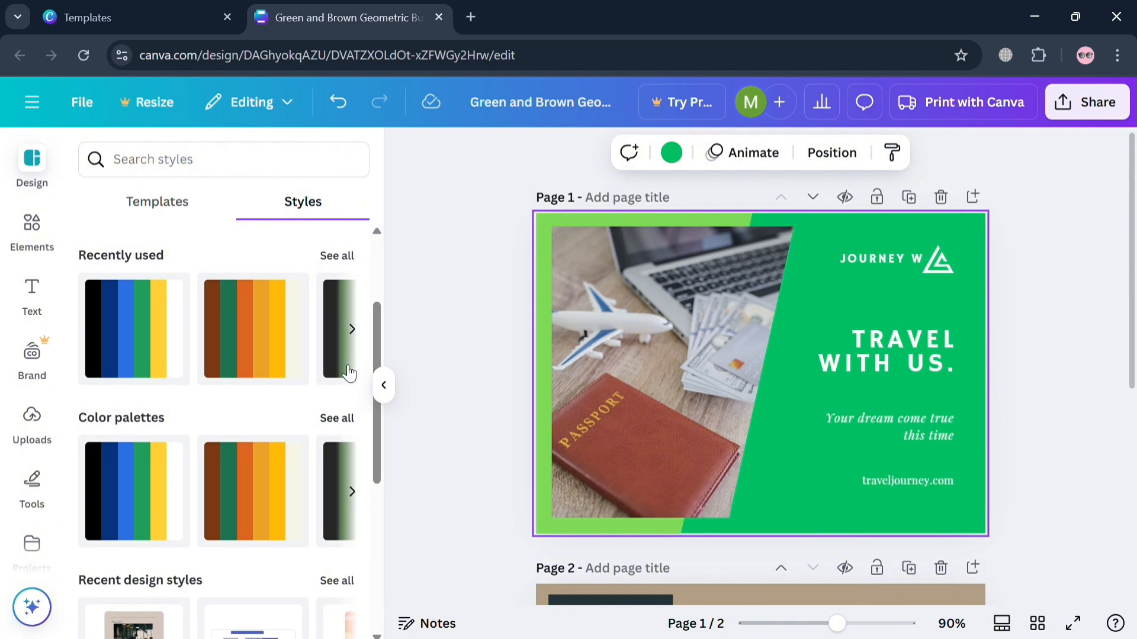
- Apply the recently used black, blue, green and yellow palette to page 1 and shuffle it to a yellow frame on dark blue
click(135, 350)
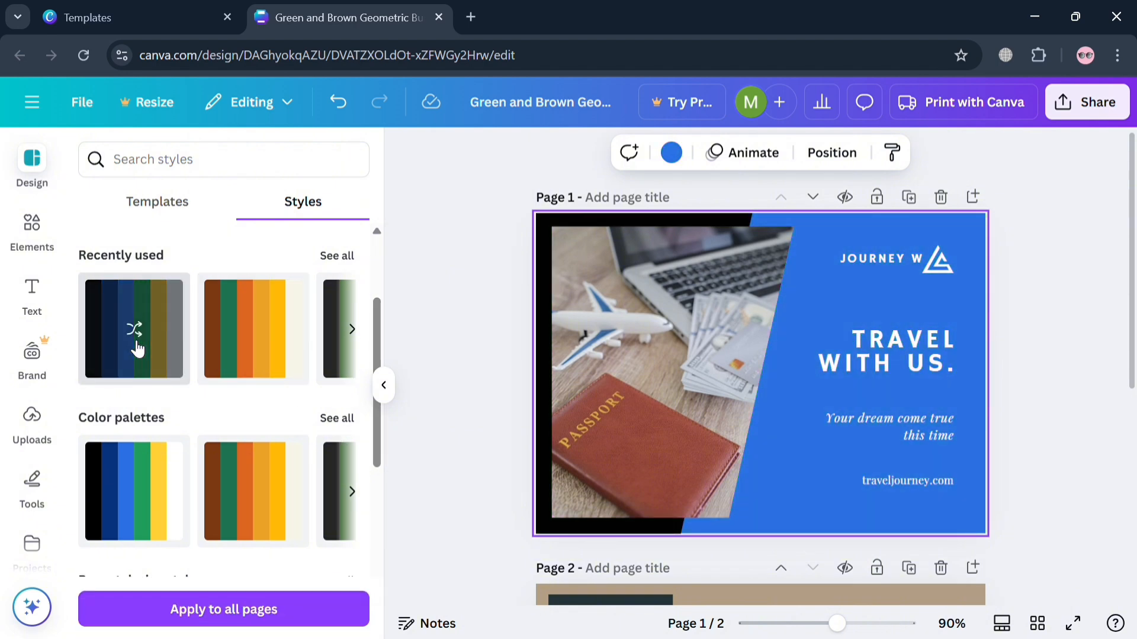
click(137, 350)
click(138, 349)
click(140, 349)
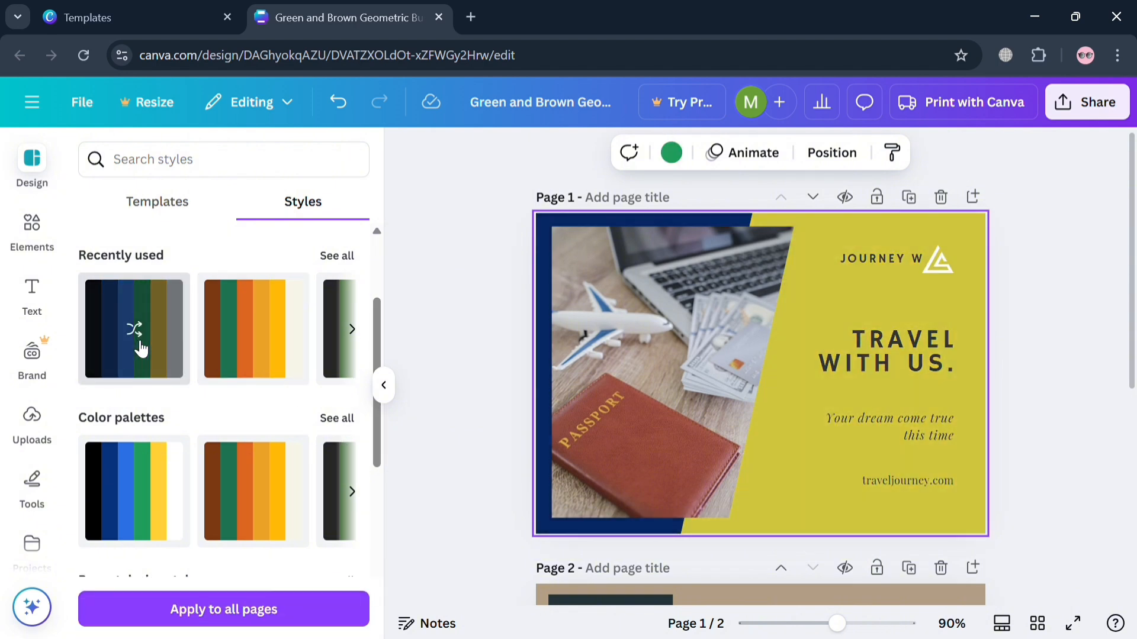
click(139, 350)
click(140, 349)
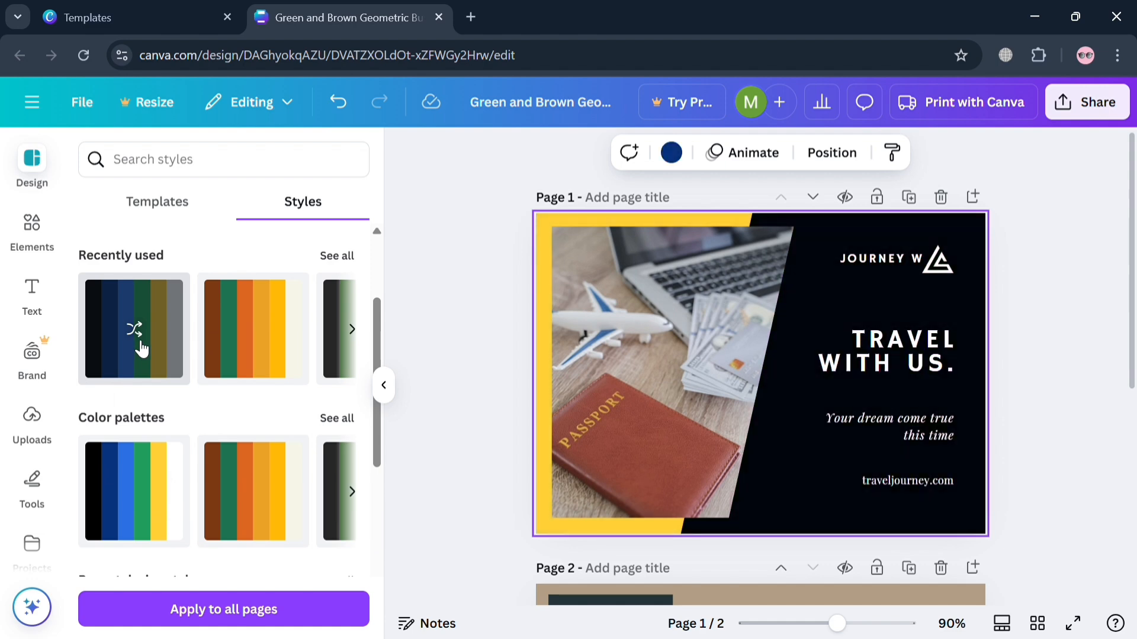
click(140, 349)
- Apply the recently used green-tone palette to page 1, with a dark green frame and a pale green background
click(352, 330)
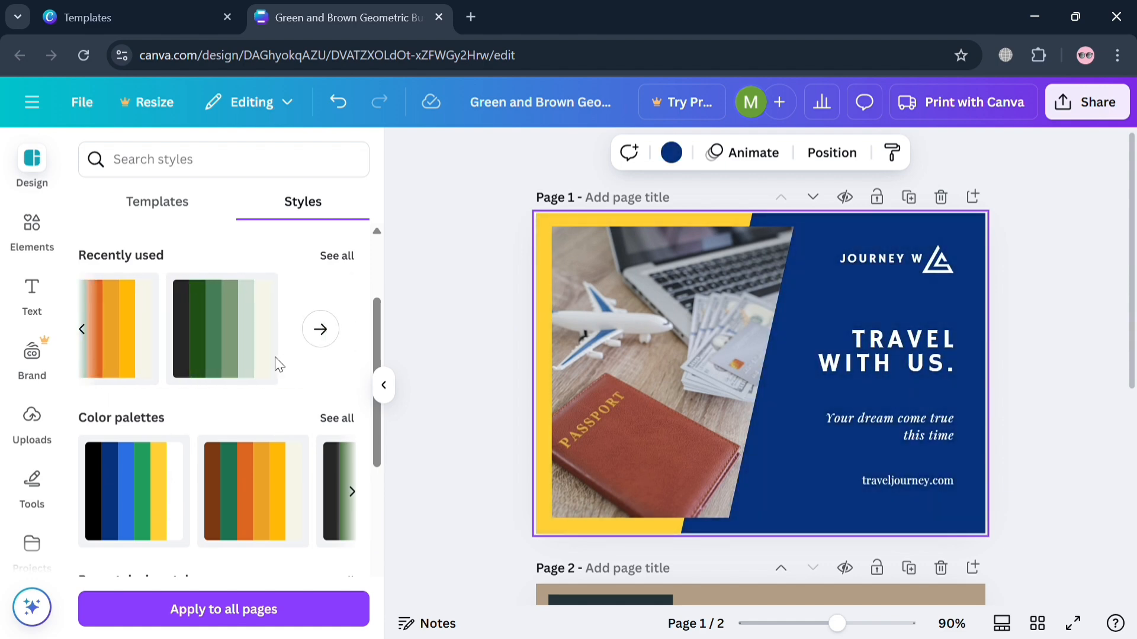
click(273, 361)
click(271, 363)
click(272, 362)
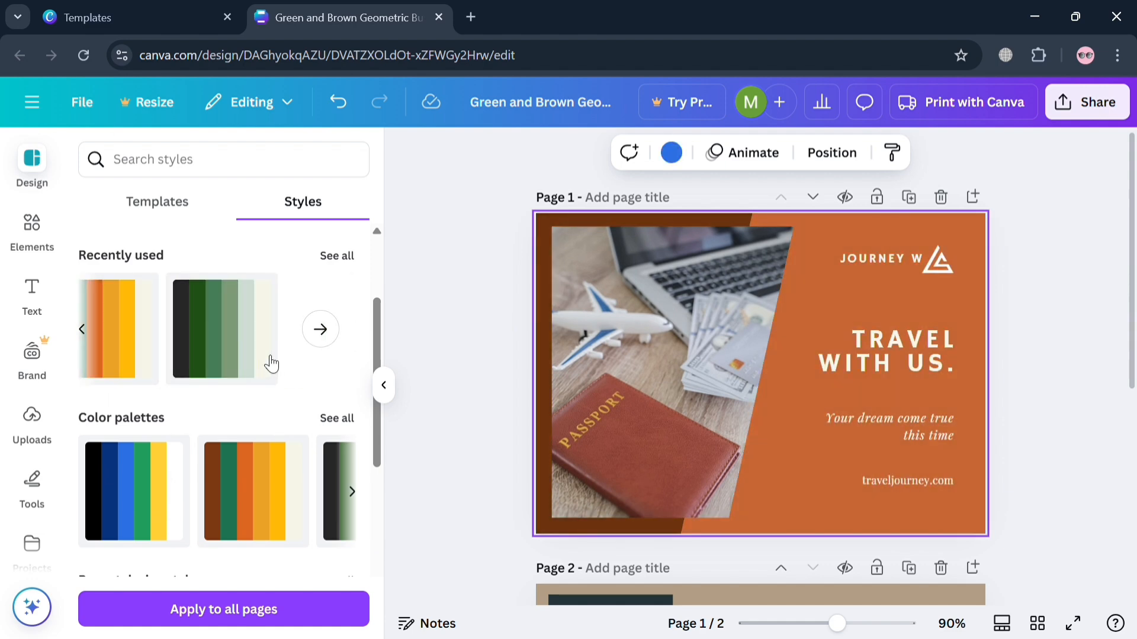
click(273, 362)
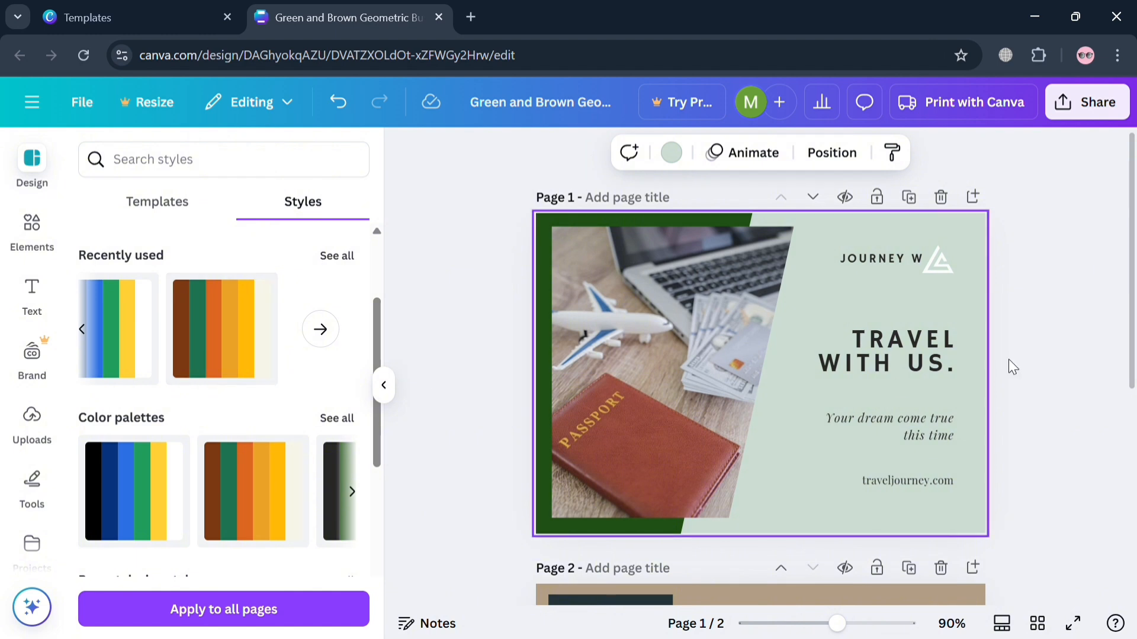
- Apply the recently used green-tone palette to page 2, with a near-black panel on a pale green background
scroll(650, 488, down, 2)
click(858, 561)
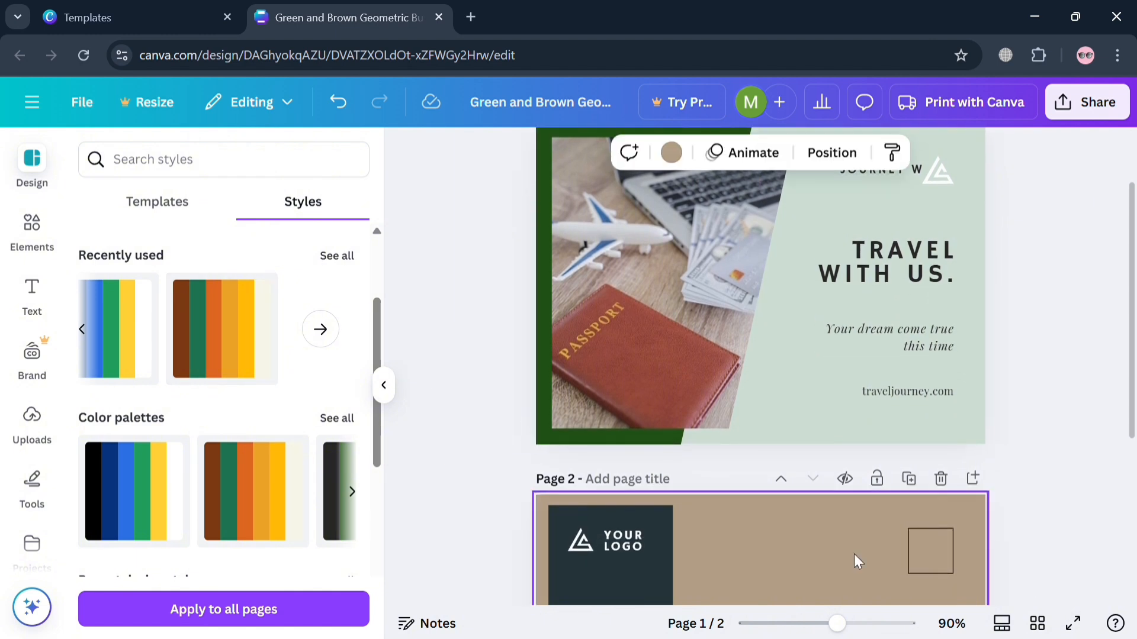
click(231, 378)
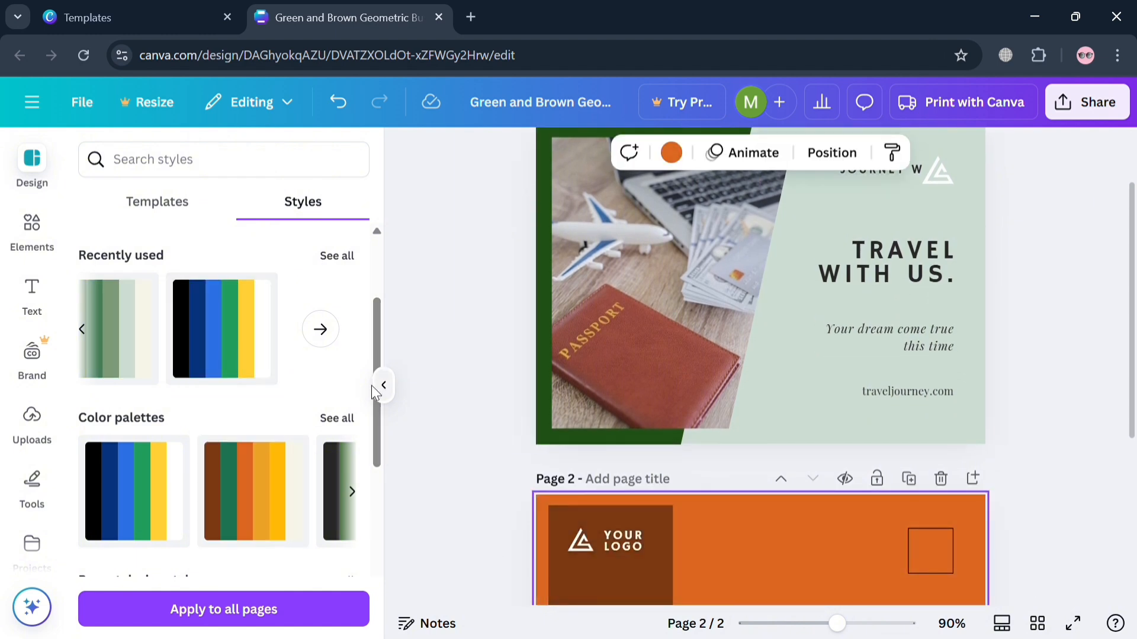
click(119, 350)
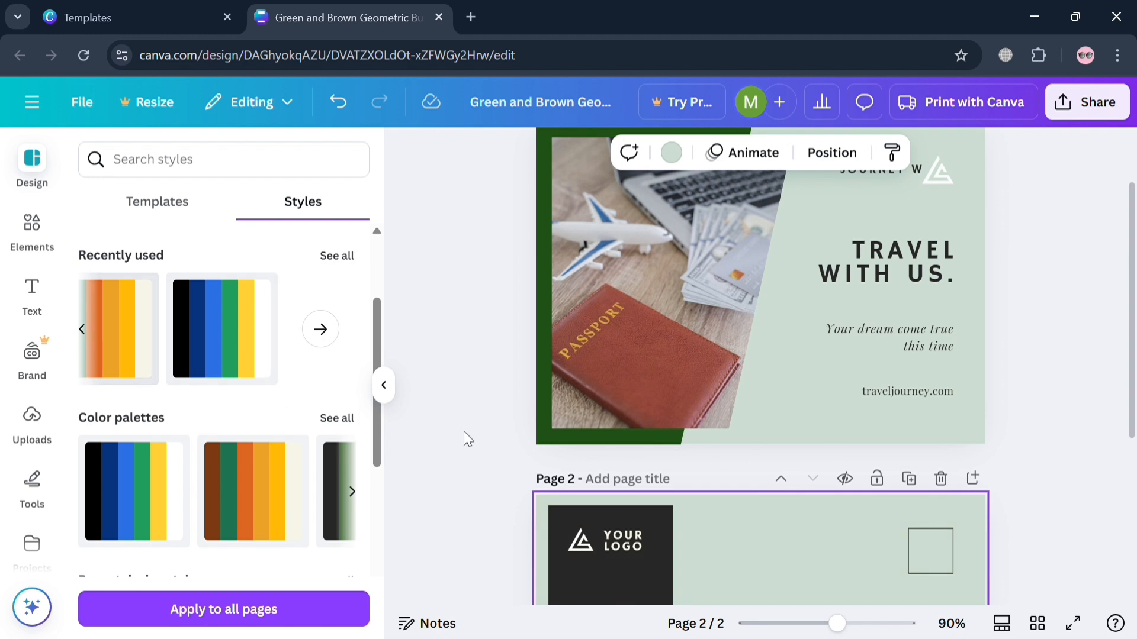
scroll(868, 456, down, 5)
scroll(576, 436, up, 2)
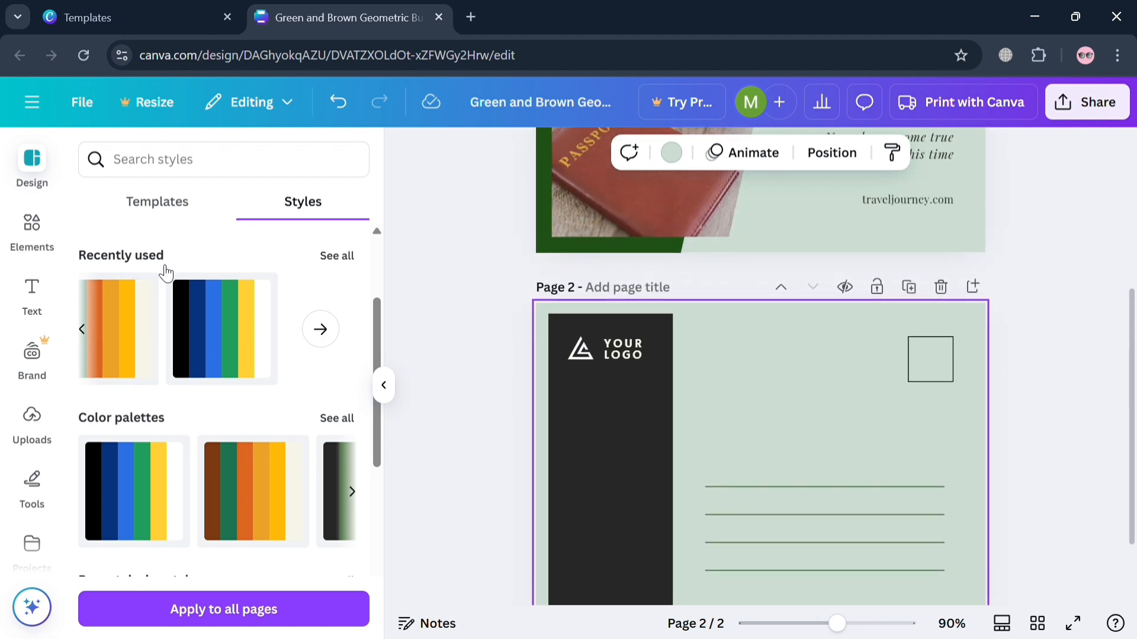
- Try the recently used orange palette on page 2 again and return the page to the green-tone palette
click(128, 370)
click(131, 370)
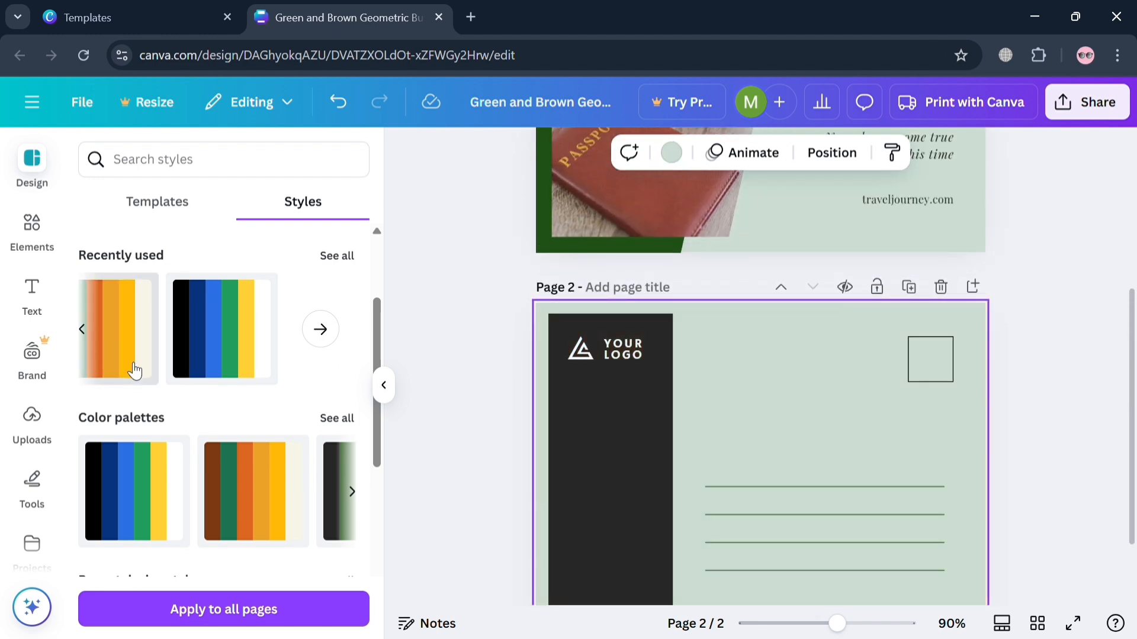
click(134, 370)
click(135, 370)
click(135, 371)
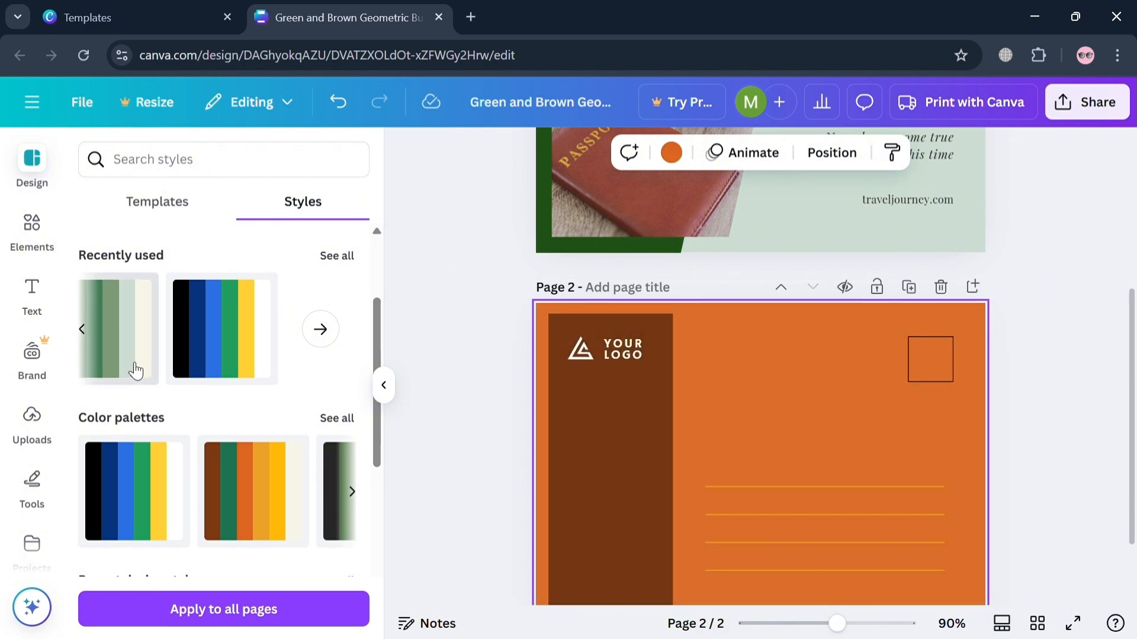
click(136, 370)
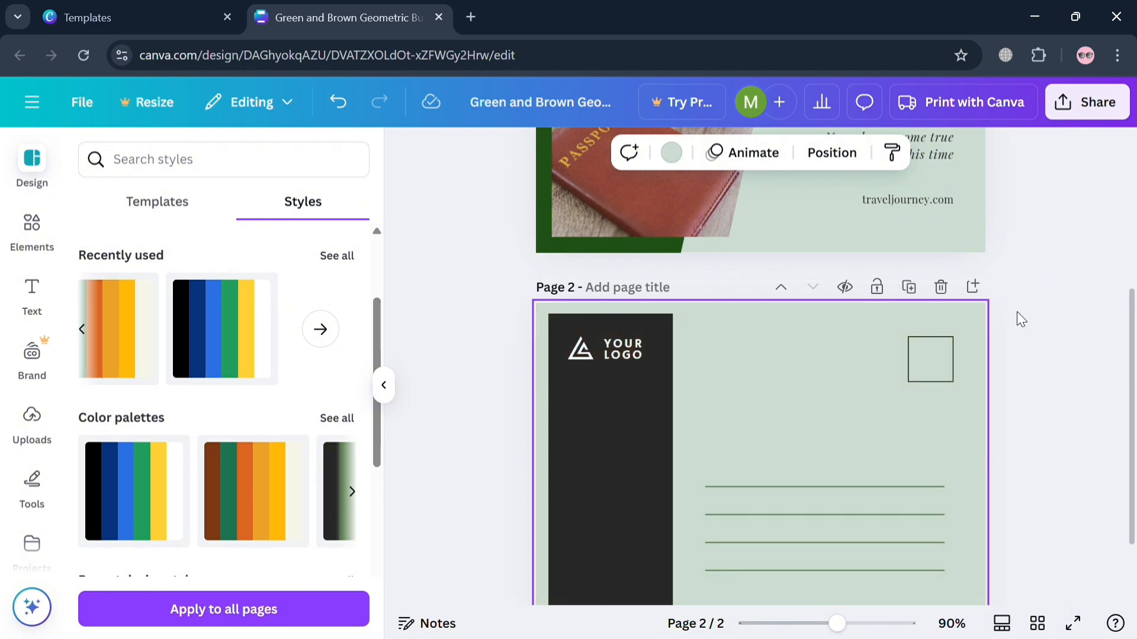
scroll(1043, 338, up, 5)
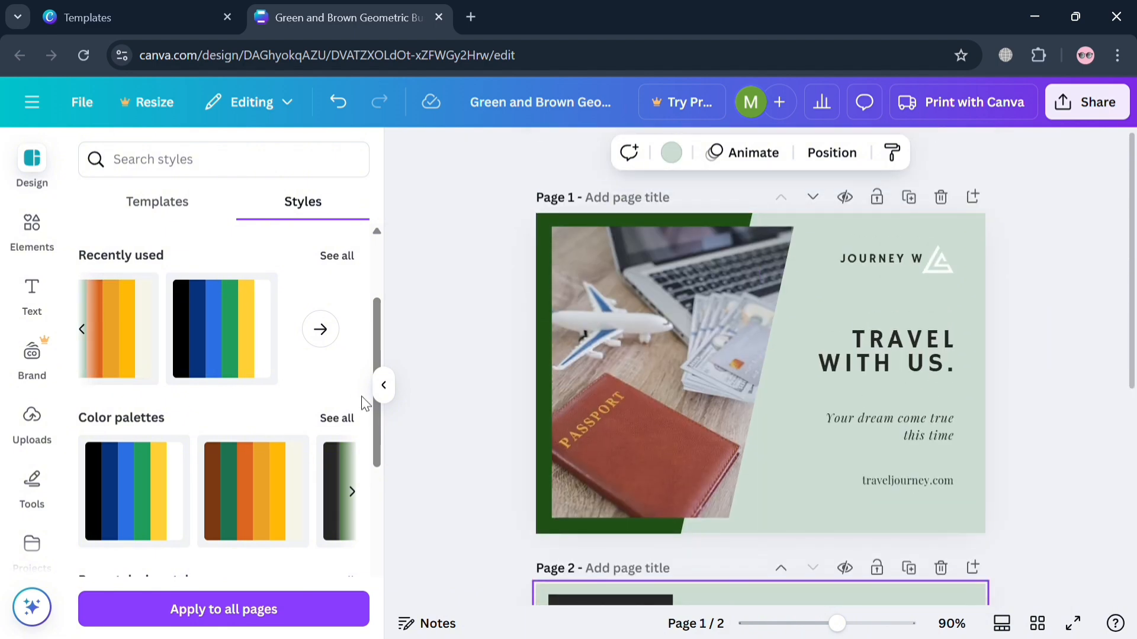
- Replace the previous element search with a search for "plane"
click(48, 249)
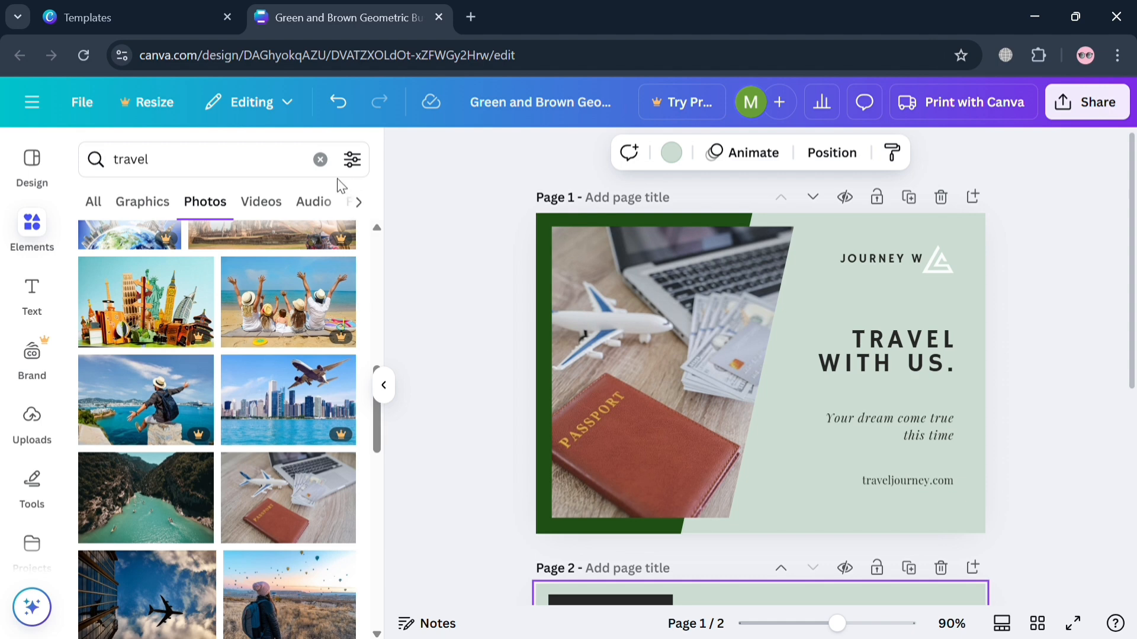
click(323, 162)
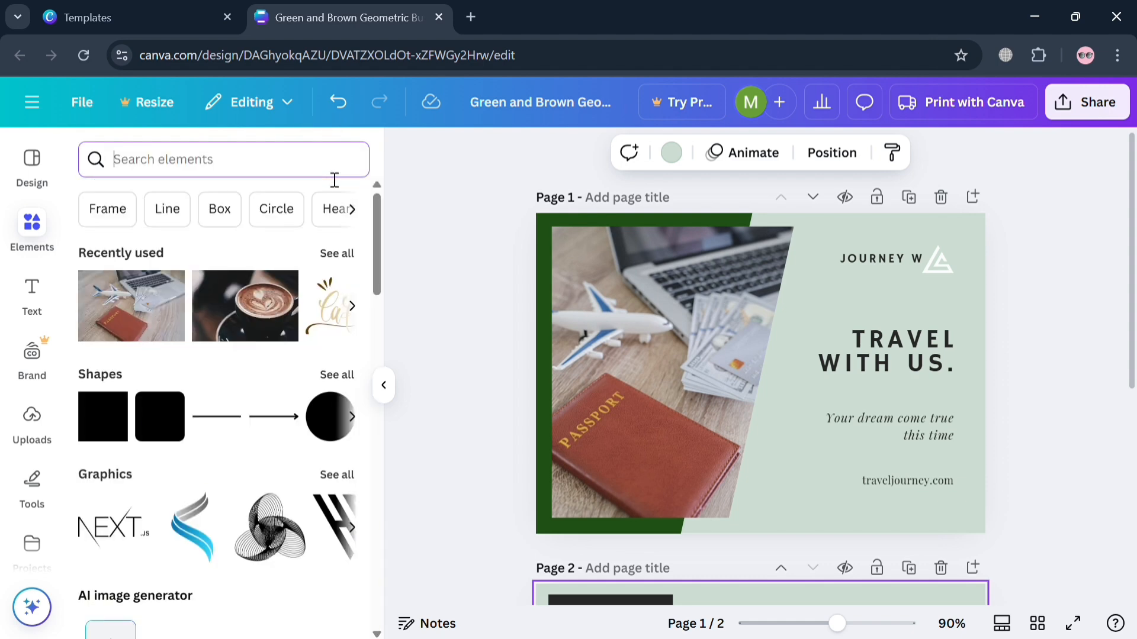
text(plane)
key(Return)
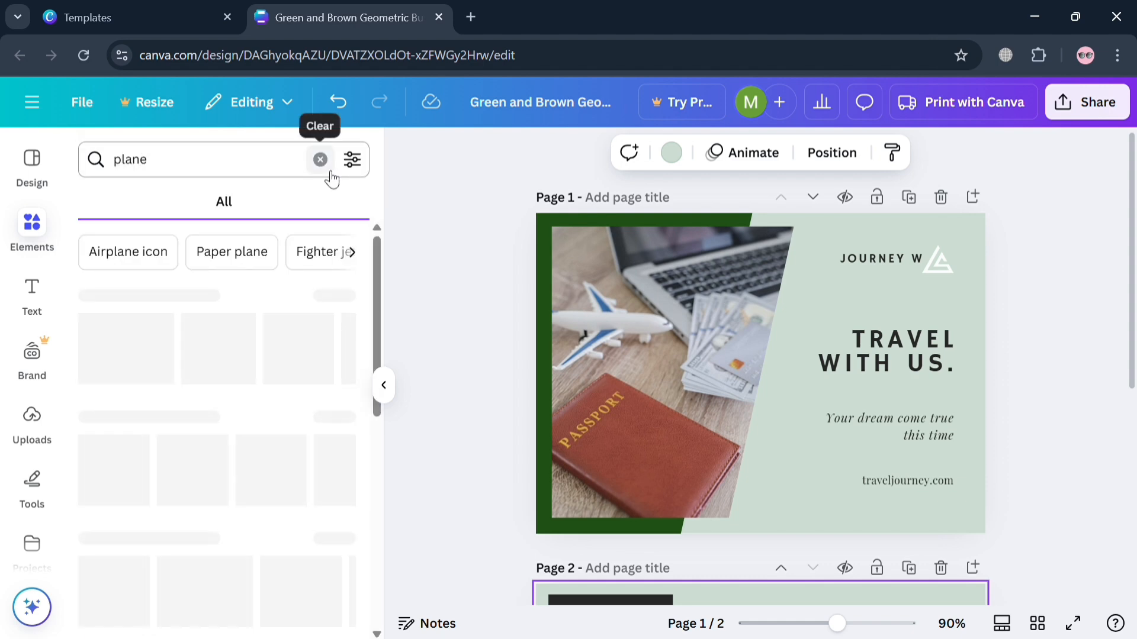
- Add the solid black airplane silhouette graphic to page 2, above the address lines and beside the stamp box
scroll(815, 406, down, 6)
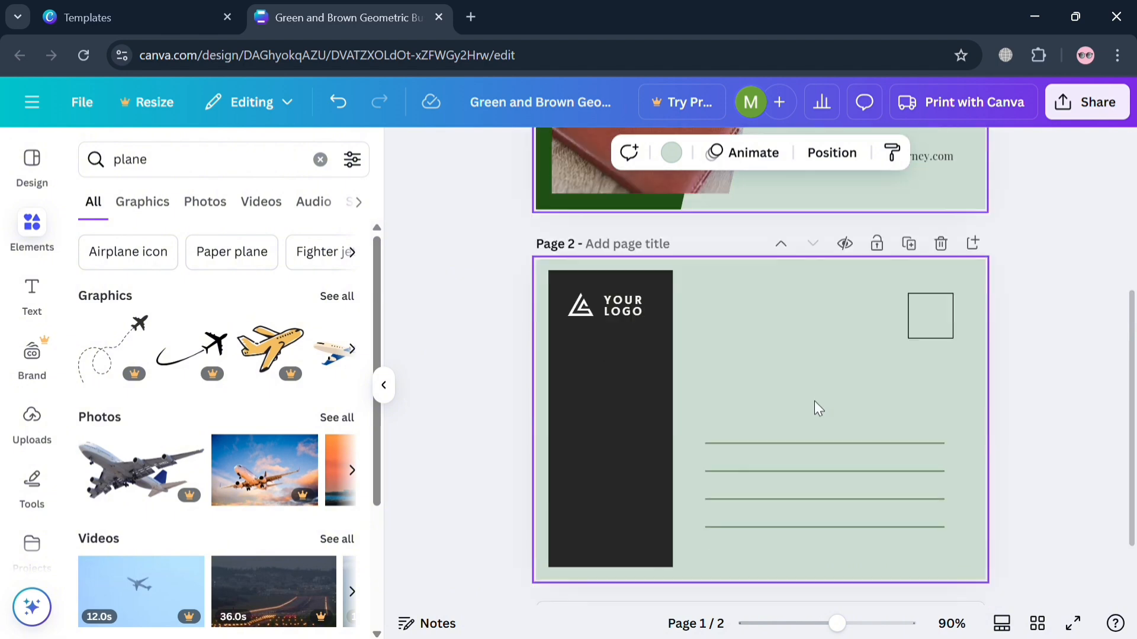
click(610, 280)
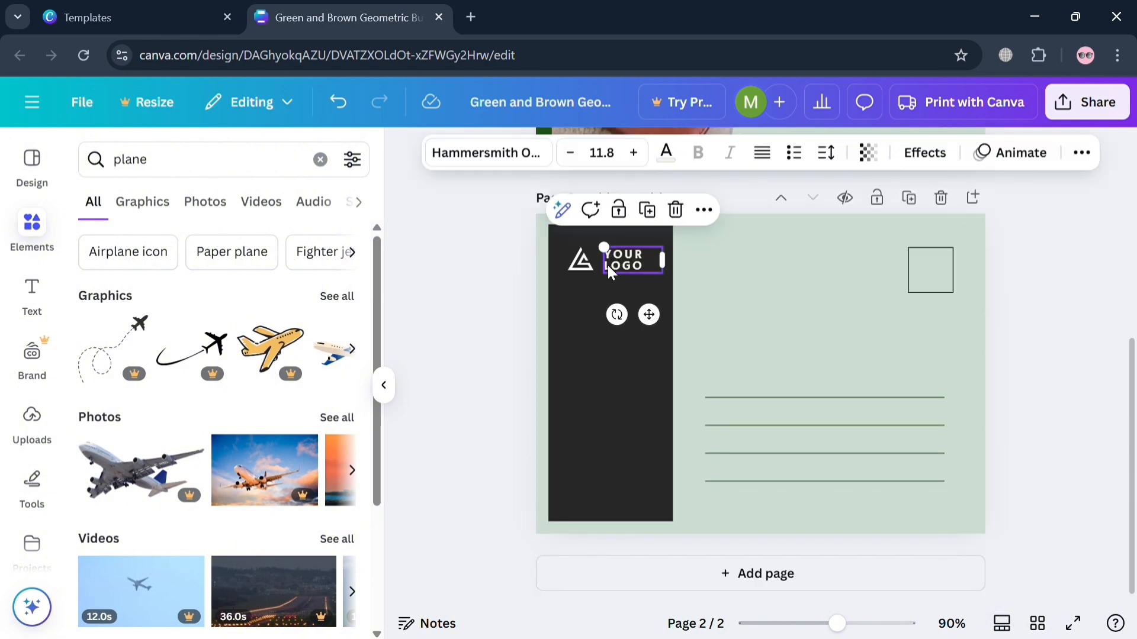
click(695, 399)
scroll(698, 399, up, 3)
scroll(699, 397, down, 3)
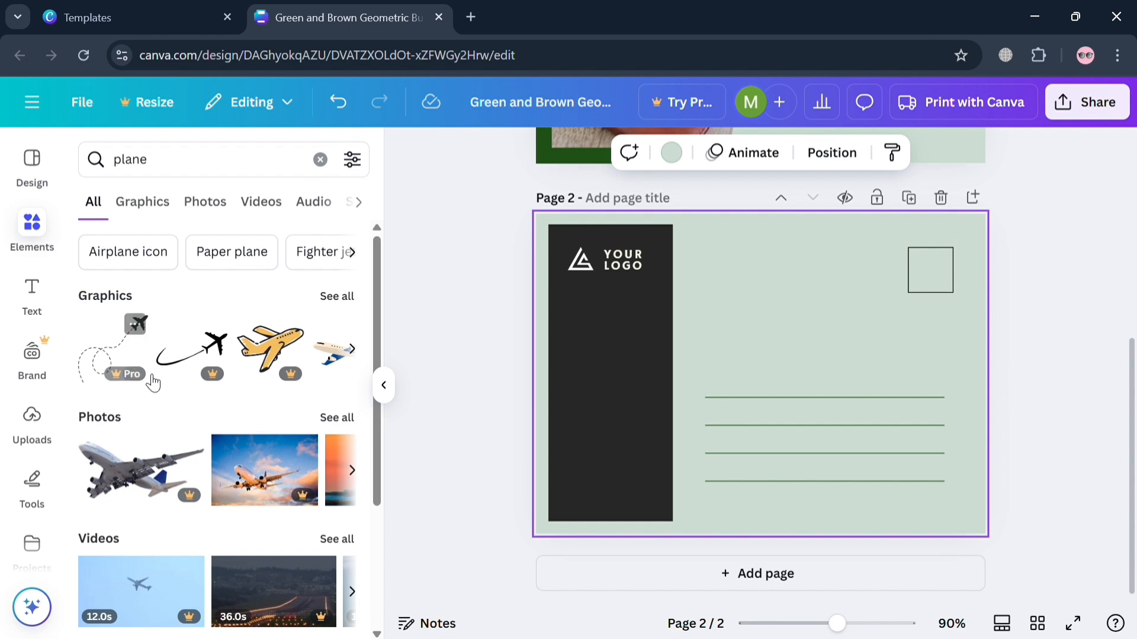
click(166, 207)
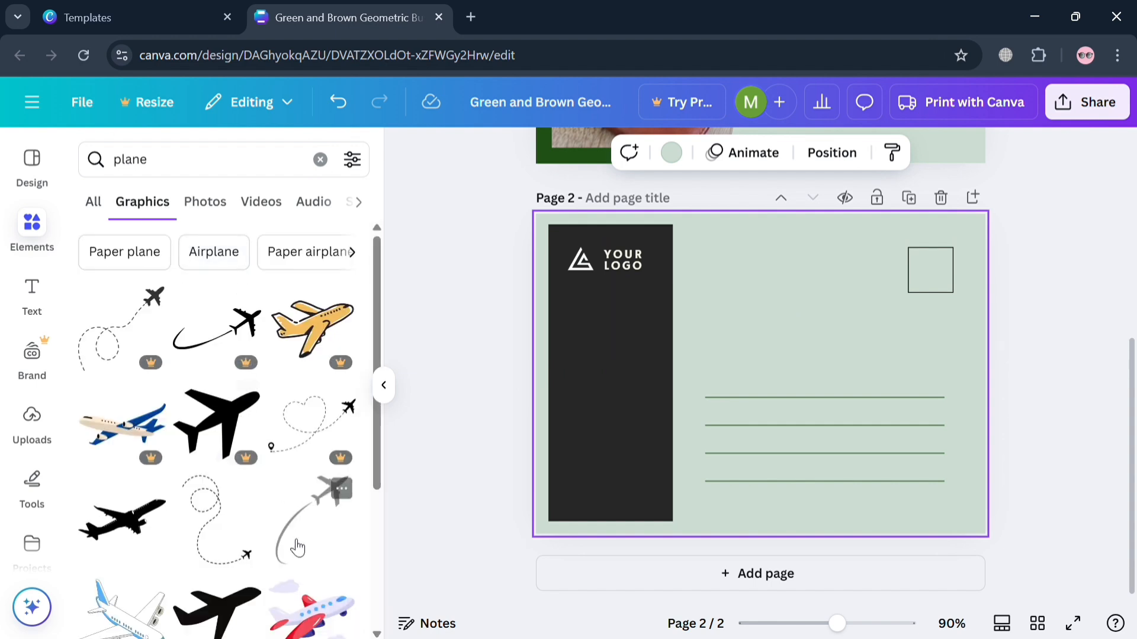
drag(148, 539, 775, 319)
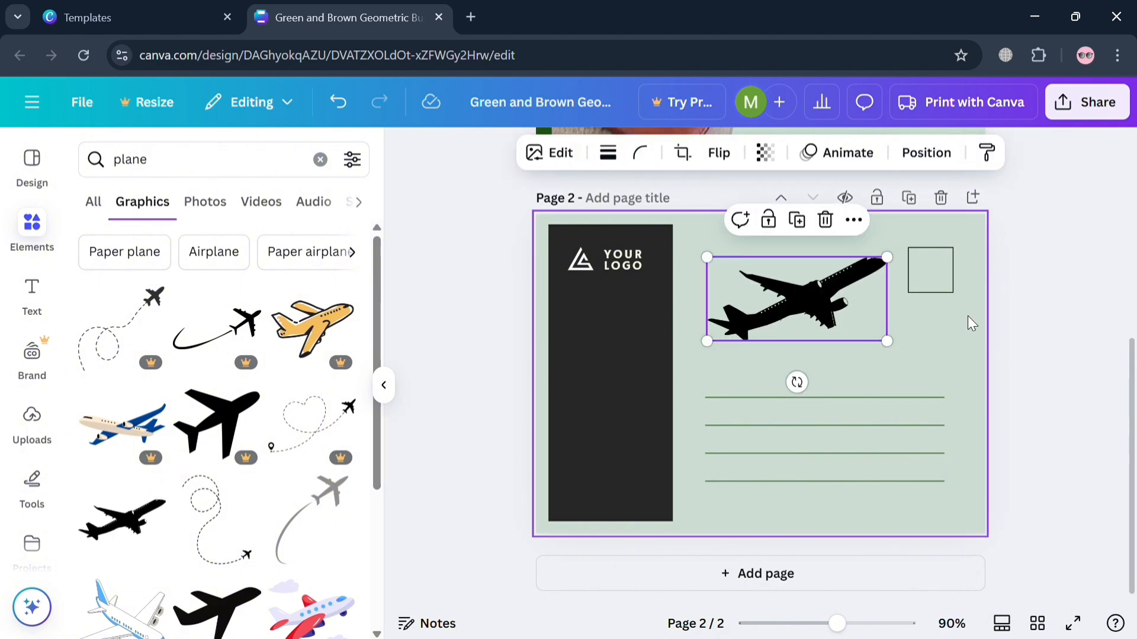
click(1032, 314)
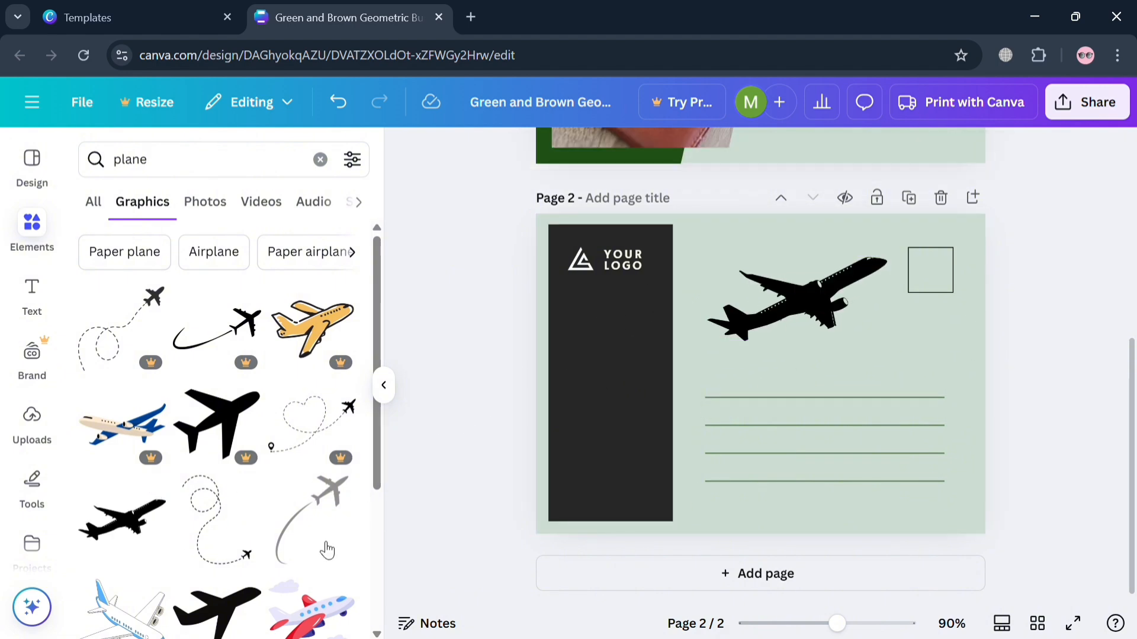
scroll(325, 548, down, 3)
scroll(1050, 365, up, 5)
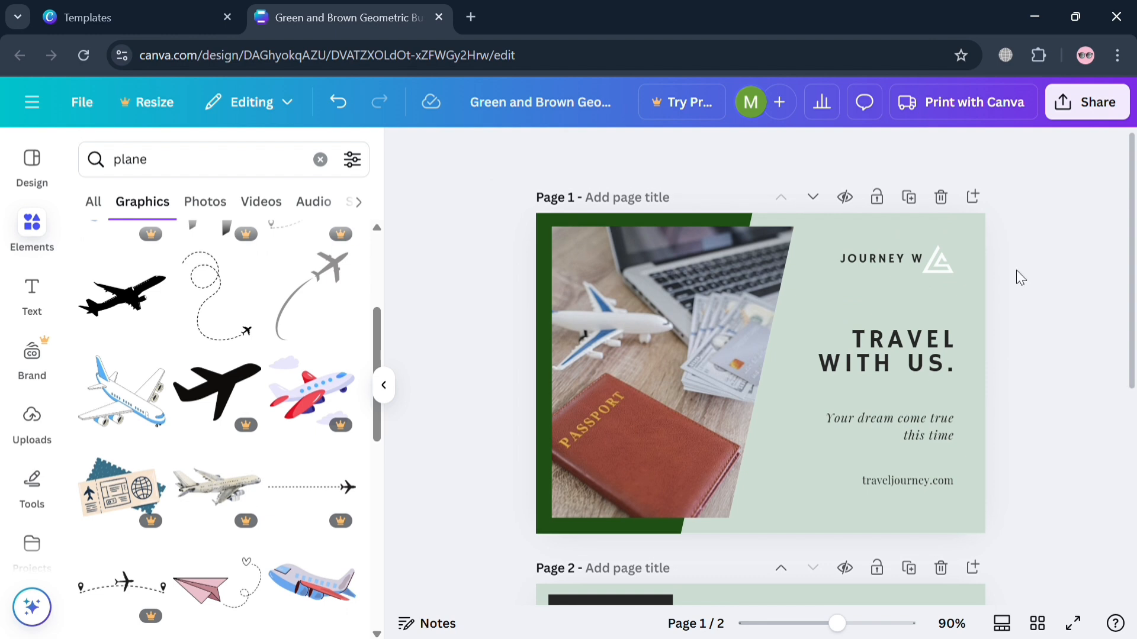
click(947, 266)
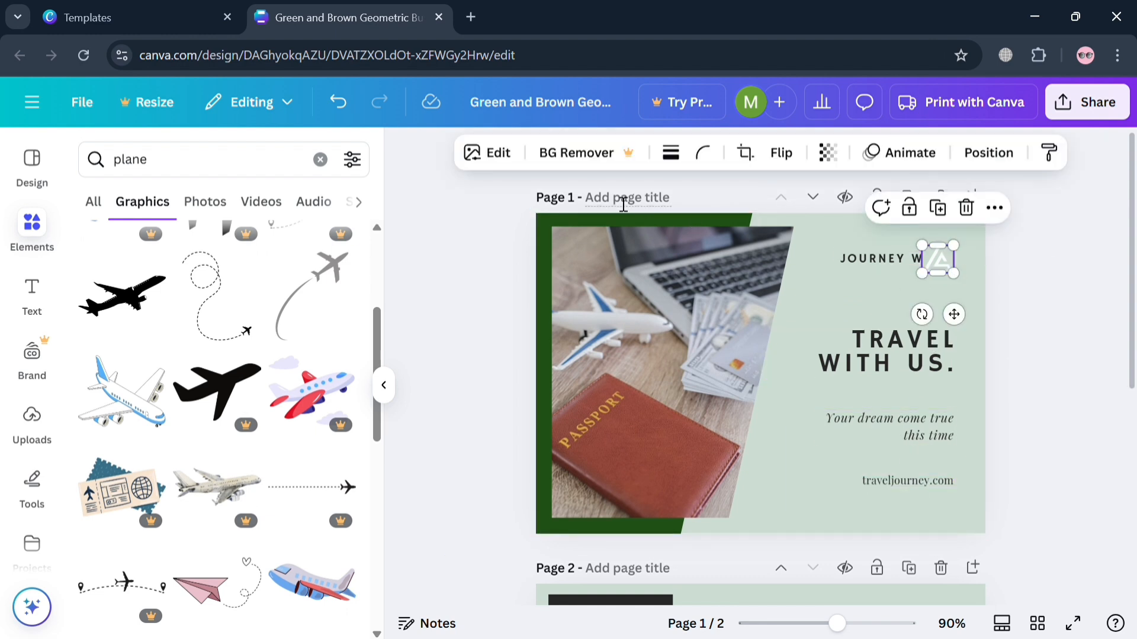
click(1037, 309)
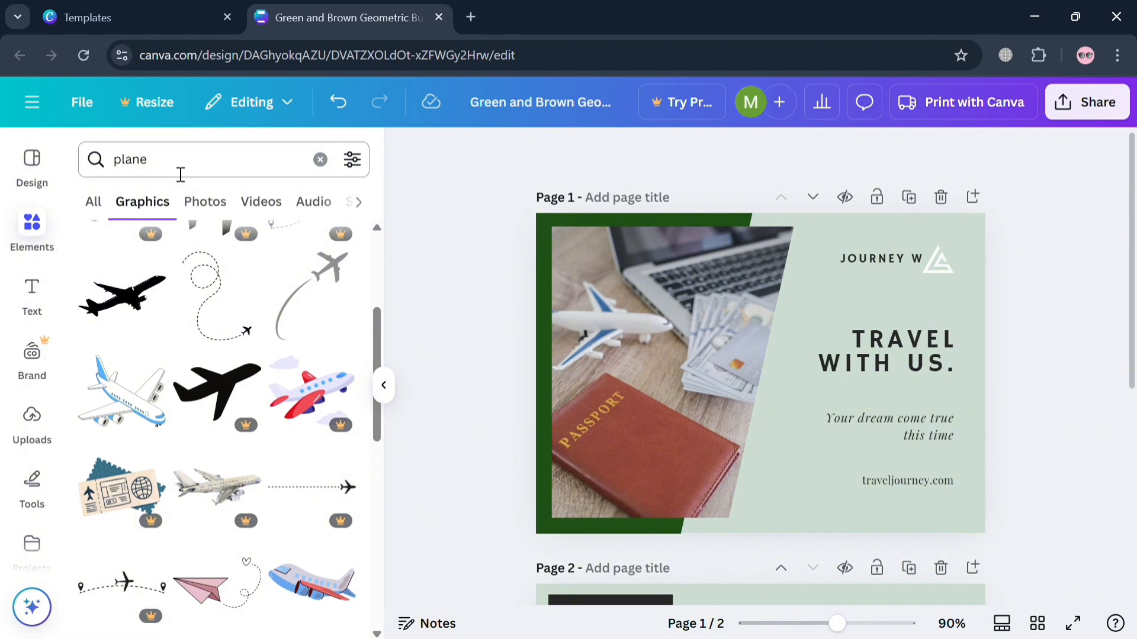
click(97, 214)
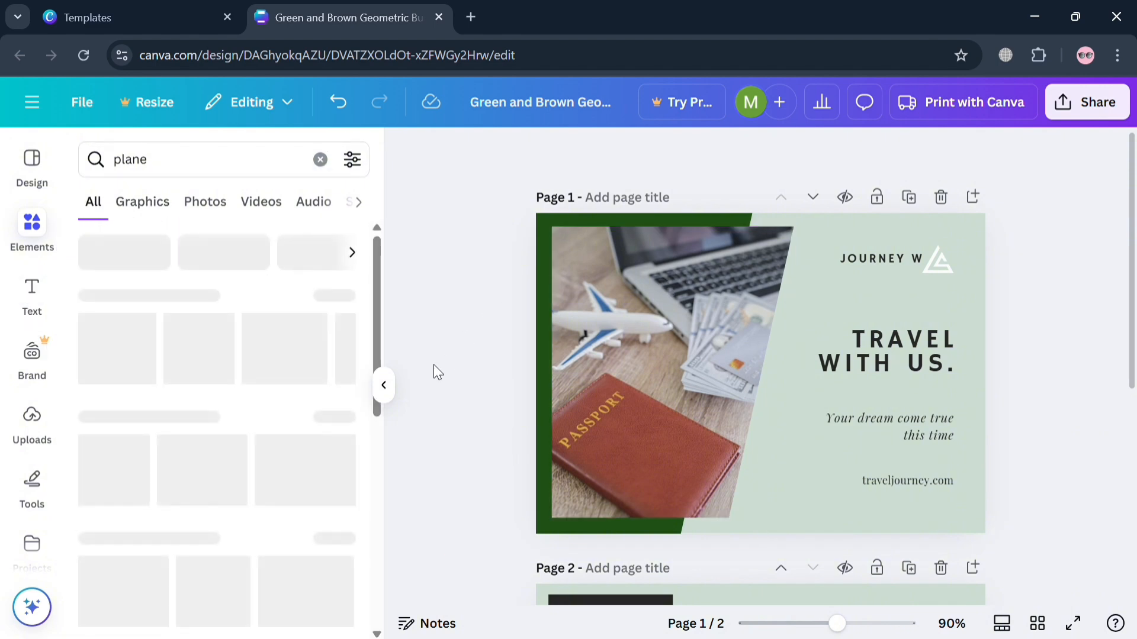
- Change page 1's "TRAVEL WITH US." heading to the Gagalin font and nudge it slightly to the right
click(388, 384)
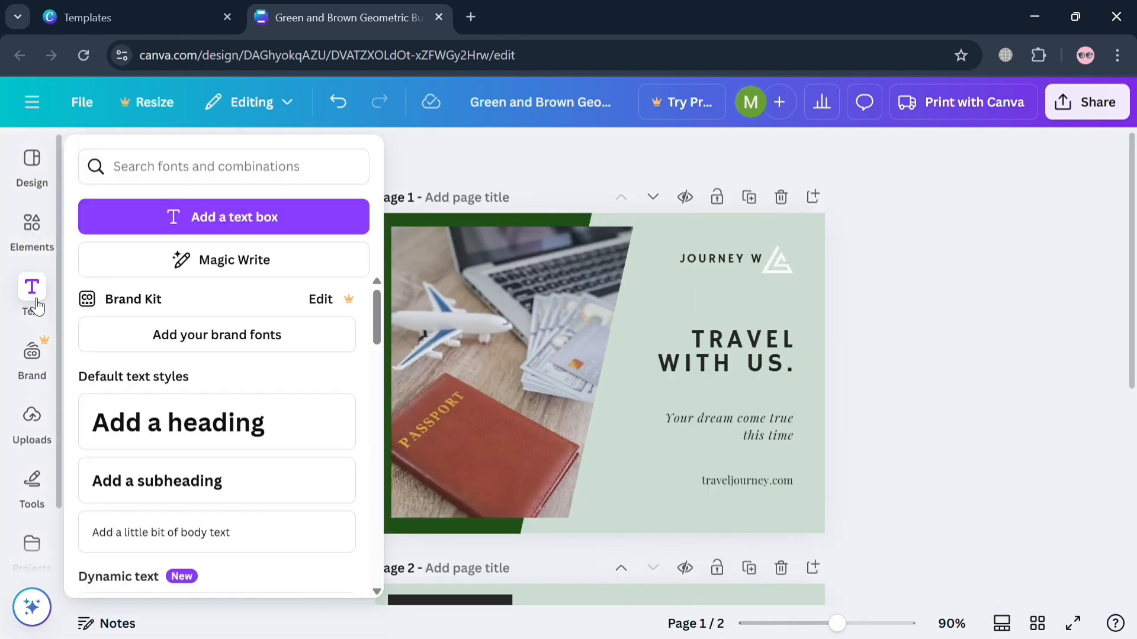
click(749, 335)
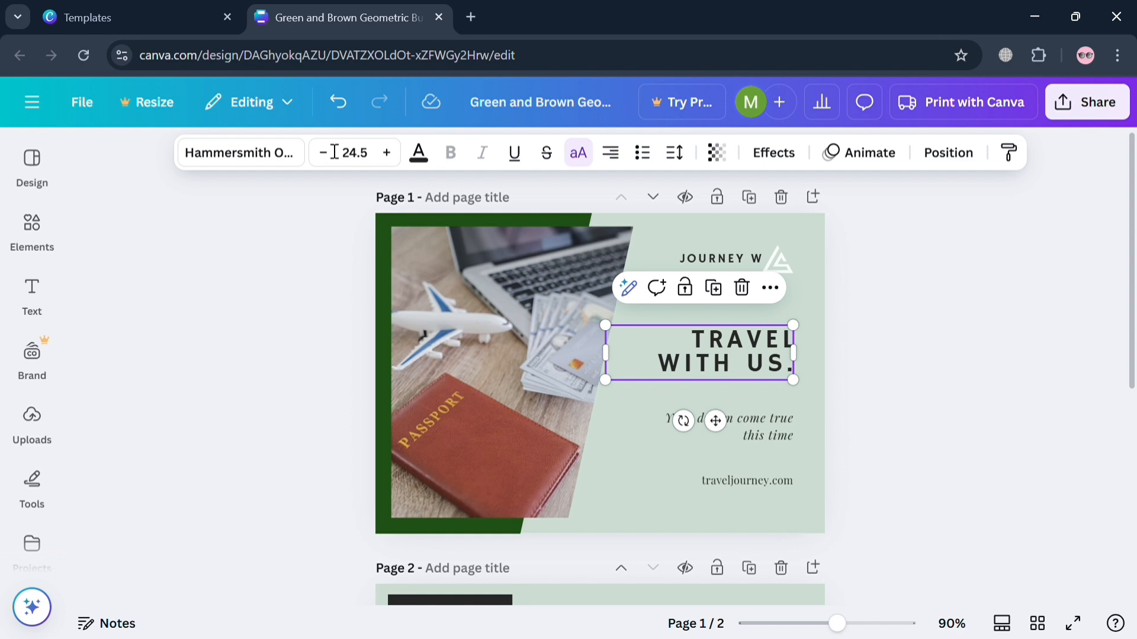
click(299, 161)
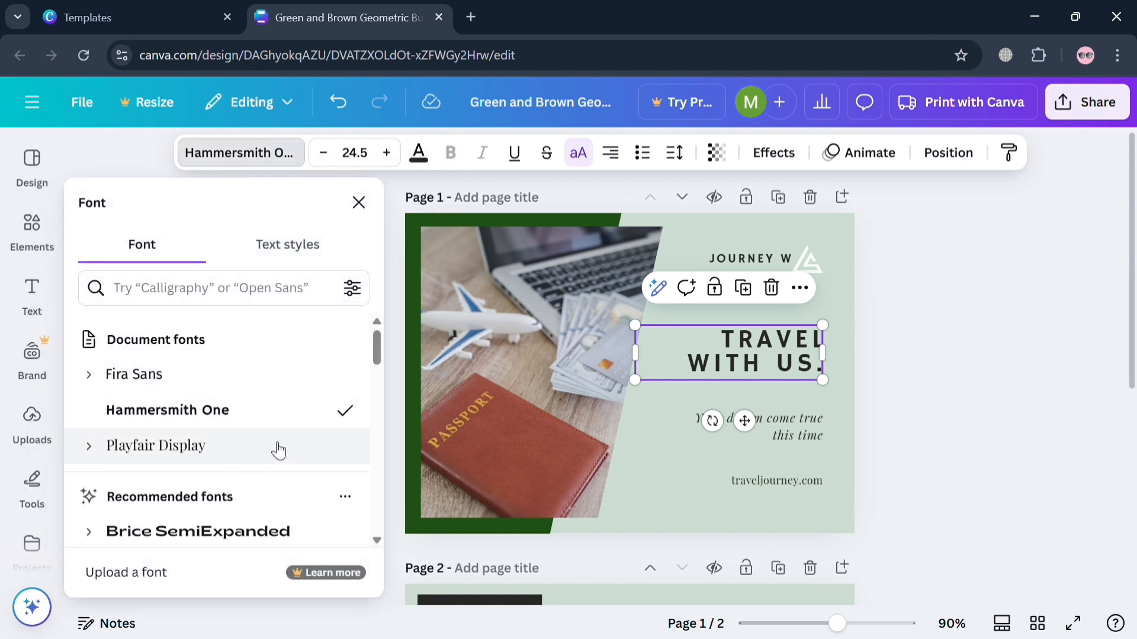
scroll(278, 451, down, 5)
click(264, 368)
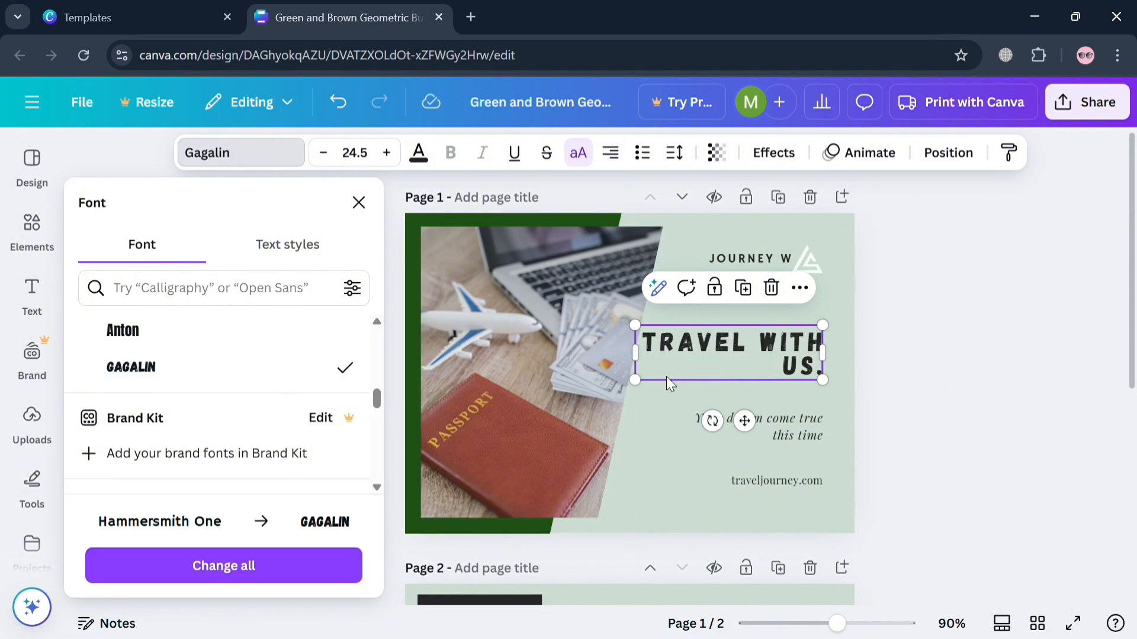
drag(751, 436, 762, 434)
click(891, 335)
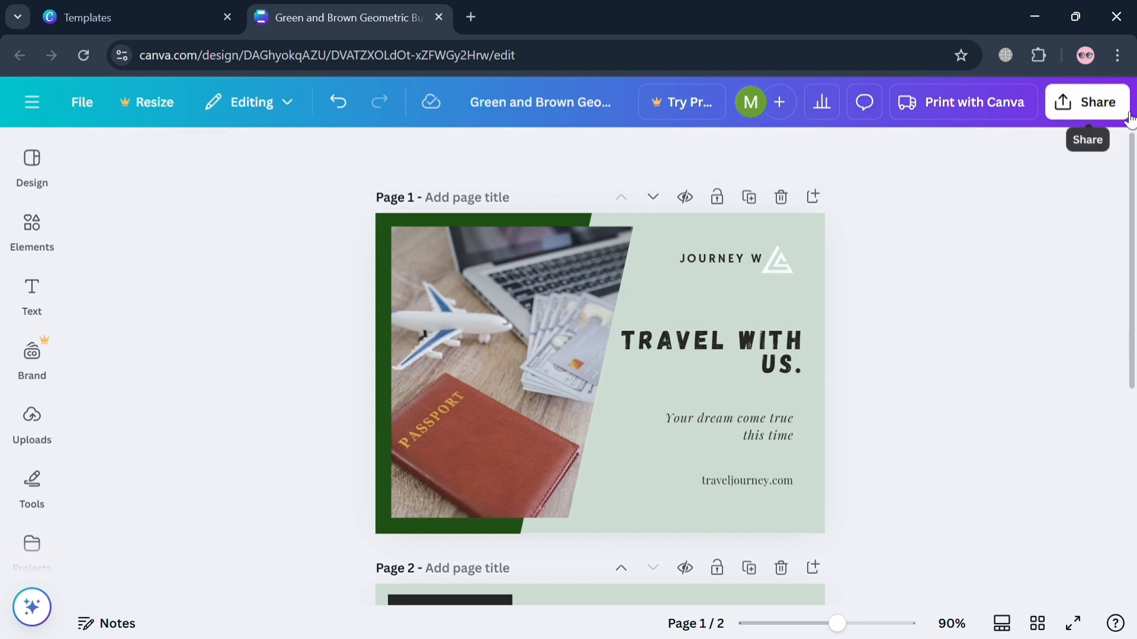
- Review the postcard print options, including the mockup, the front and back pages and the paper sizes, and close them
click(1001, 118)
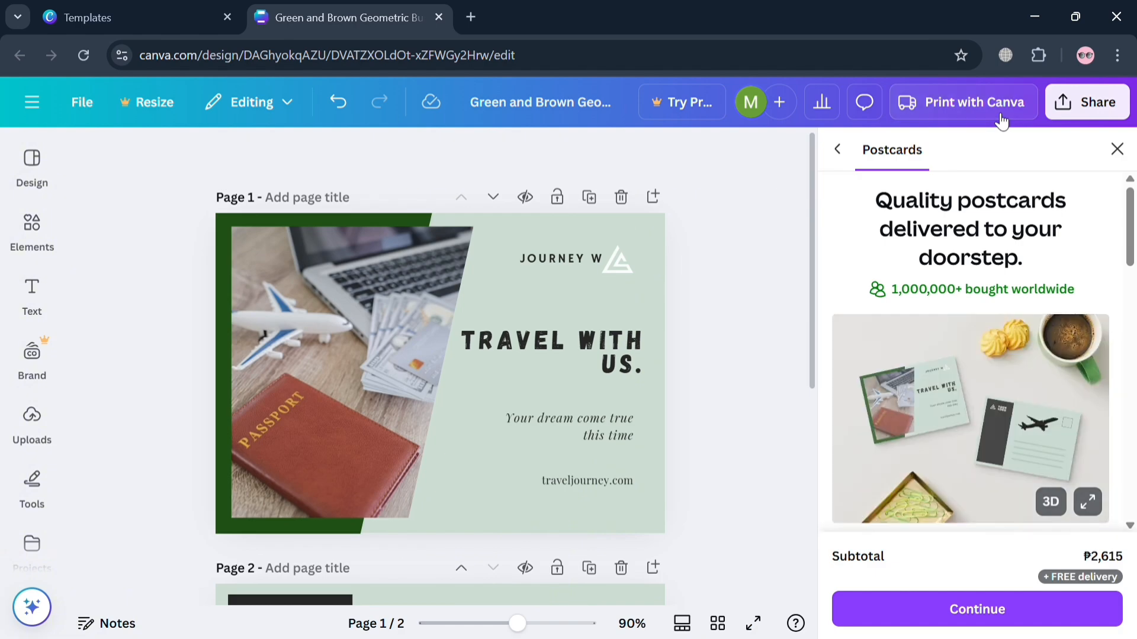
scroll(1073, 491, down, 5)
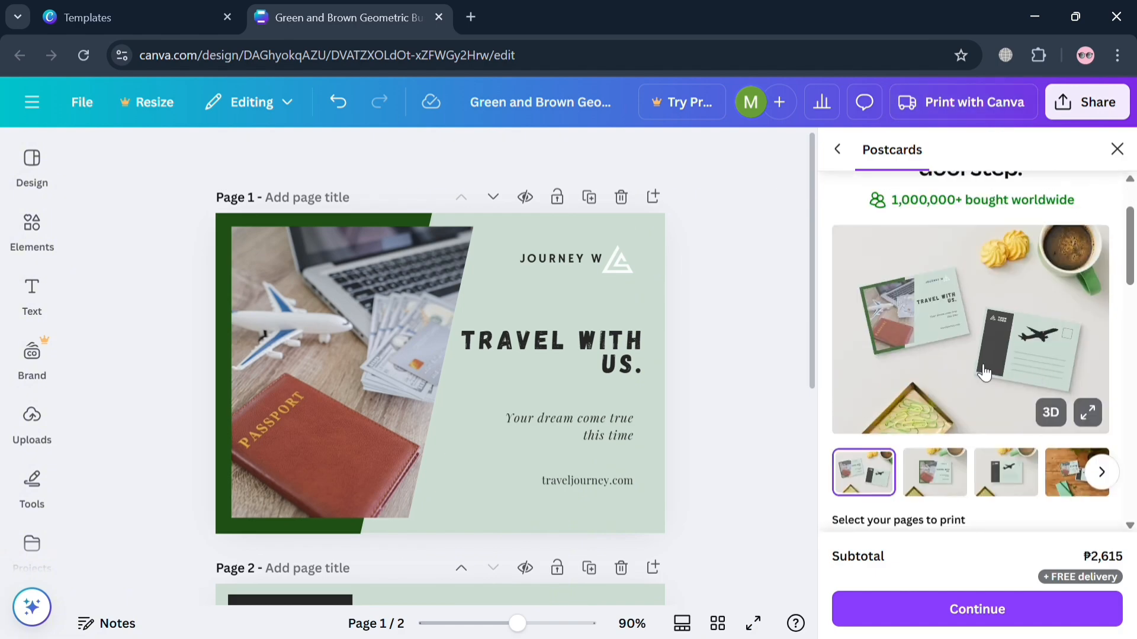
scroll(994, 396, up, 5)
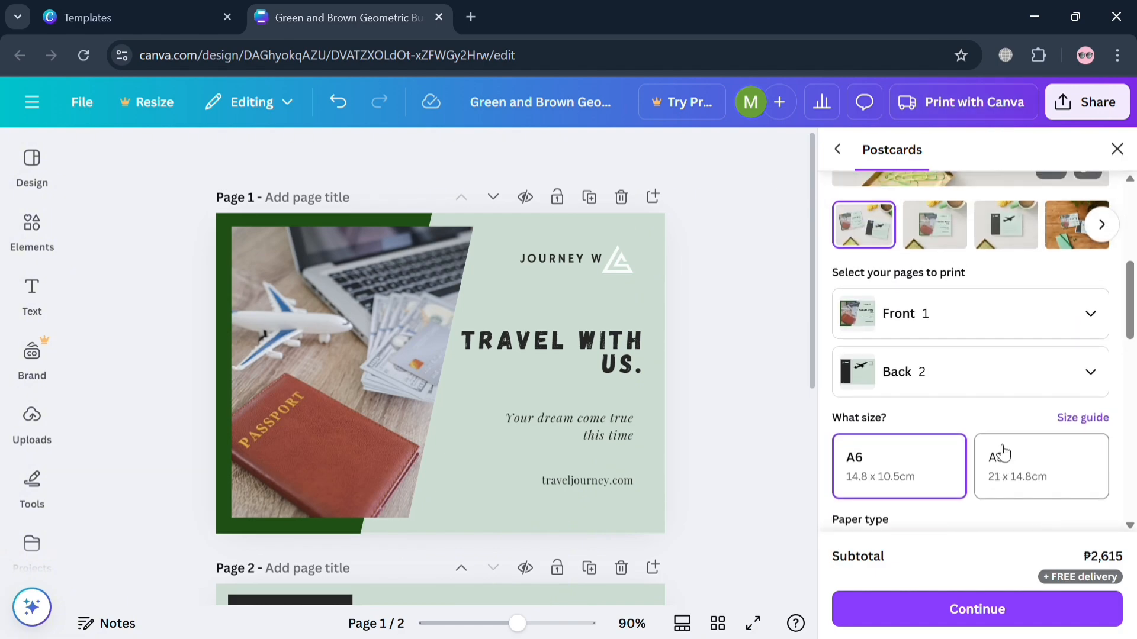
click(1118, 150)
- Review the file types available for downloading the design, keep PNG, and close the download settings without exporting
click(1102, 107)
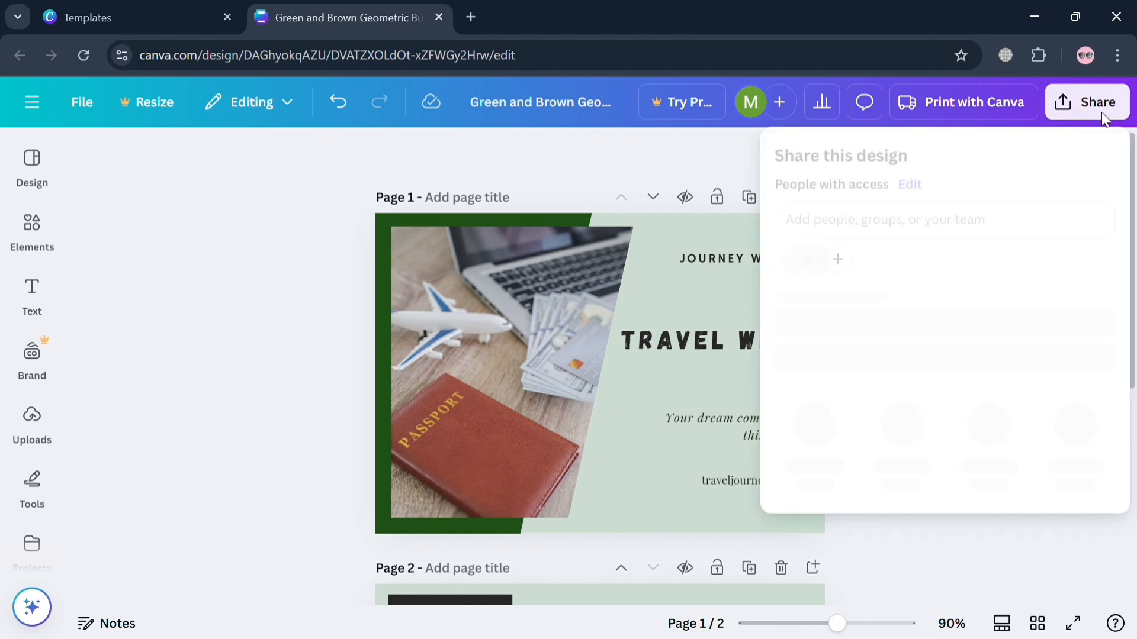
click(821, 473)
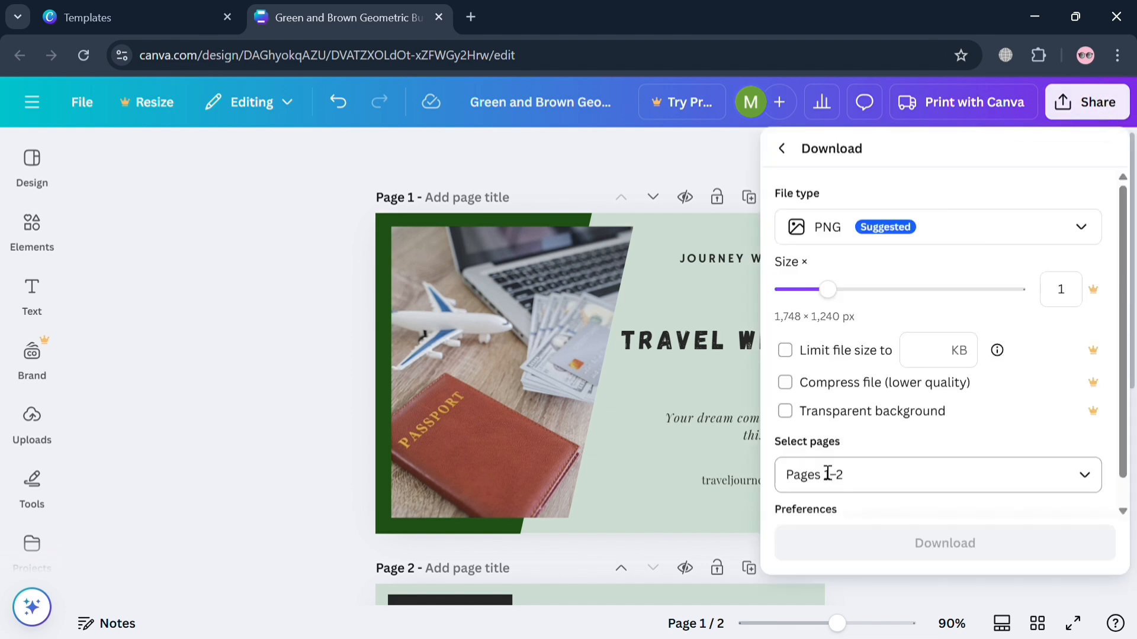
click(991, 237)
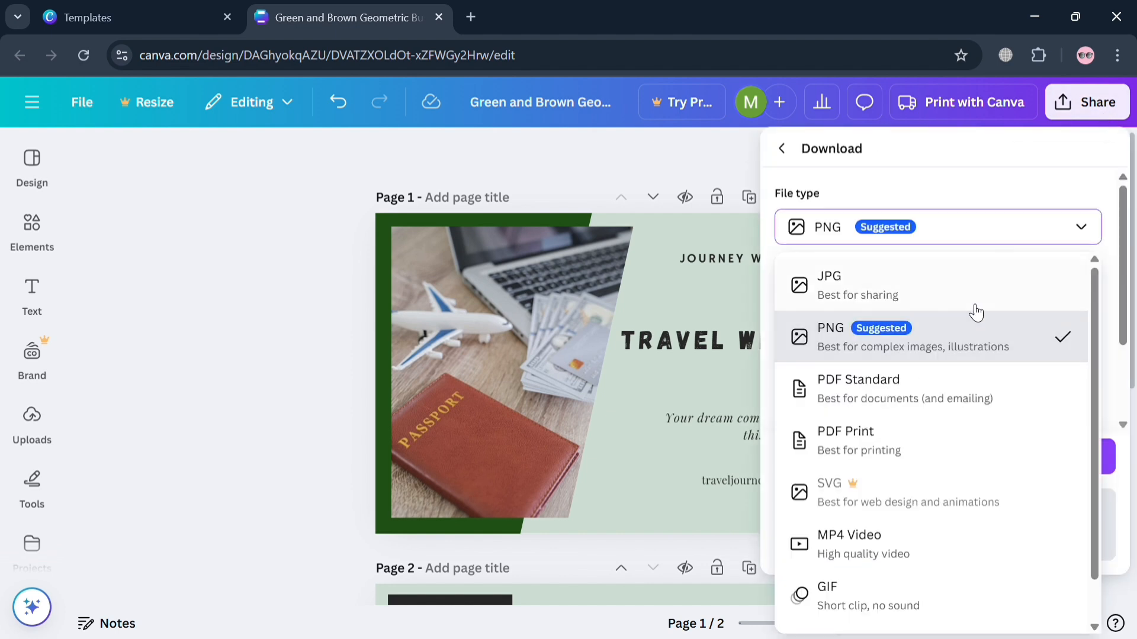
scroll(947, 515, down, 1)
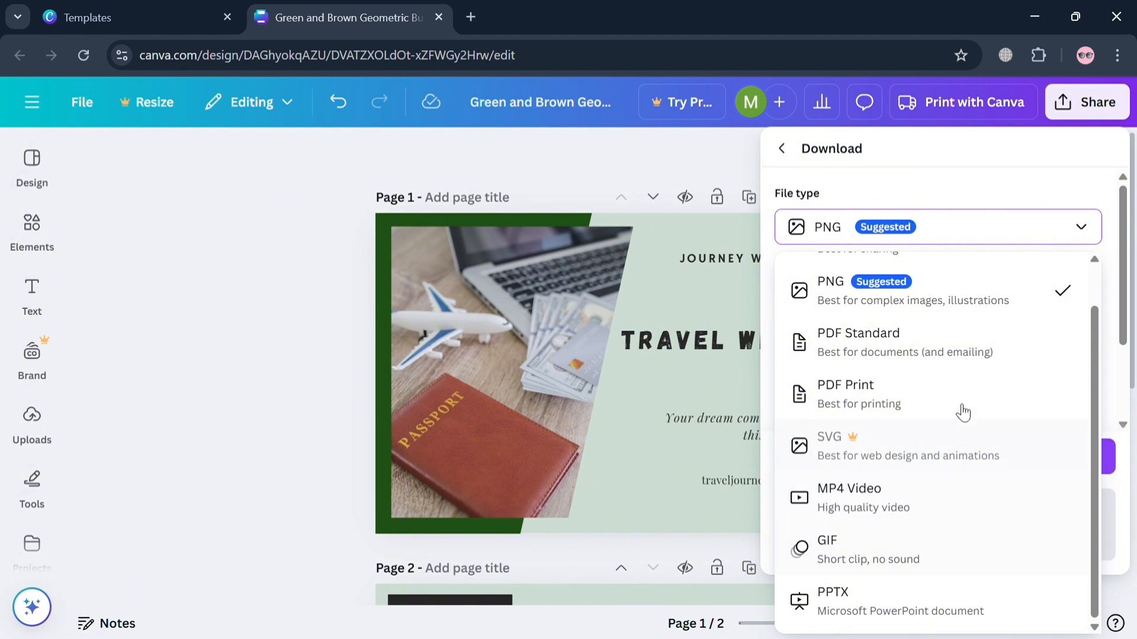
scroll(1008, 355, up, 1)
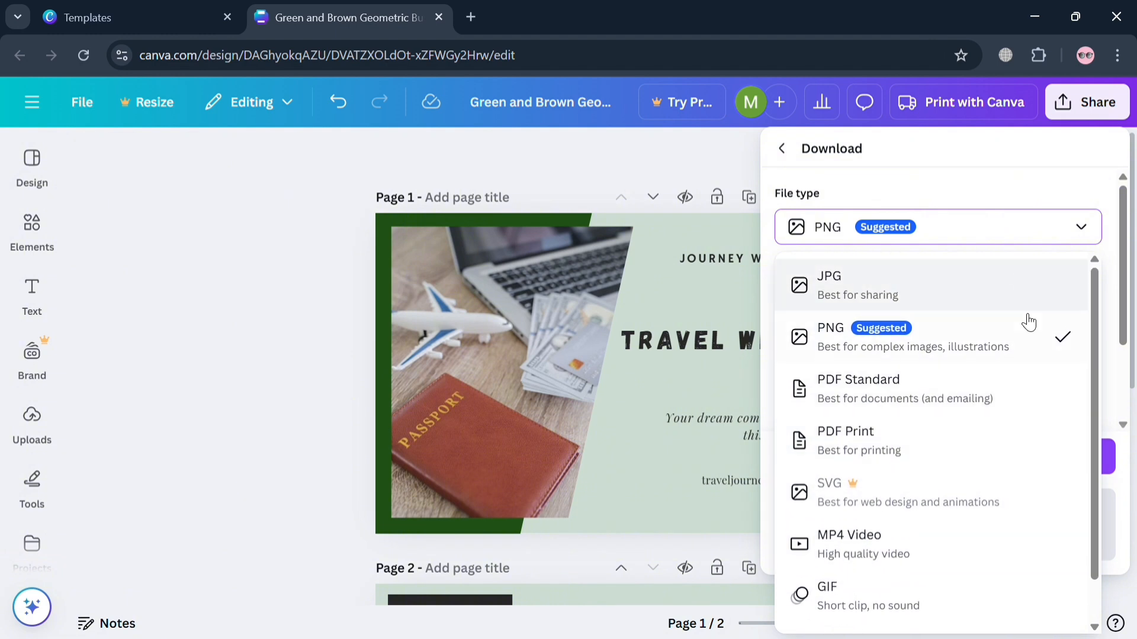
click(1024, 352)
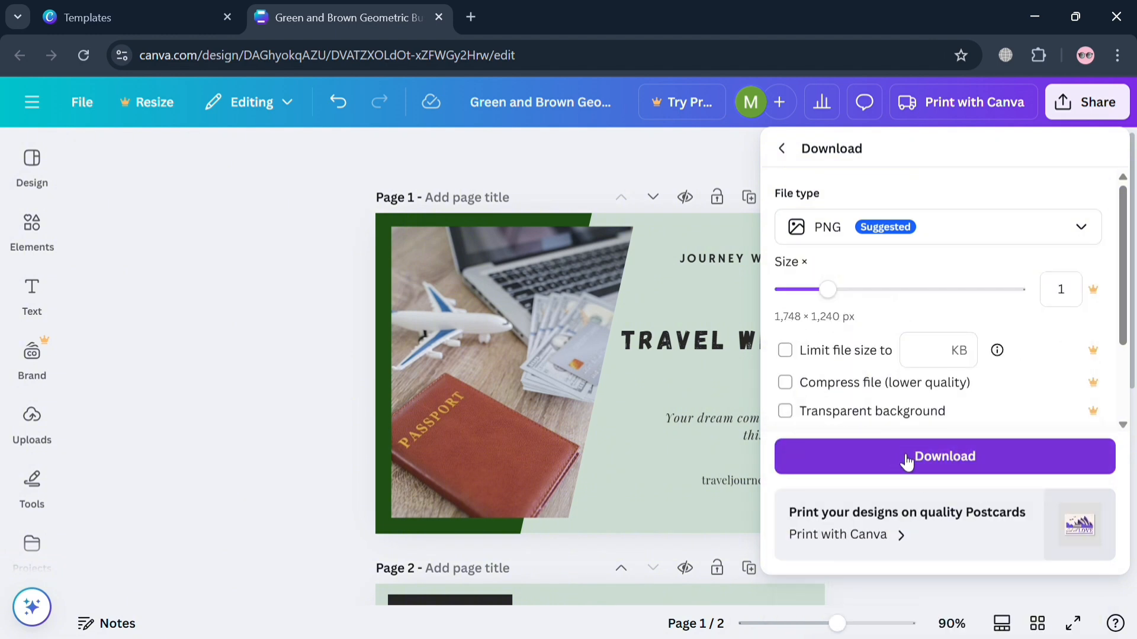
click(338, 474)
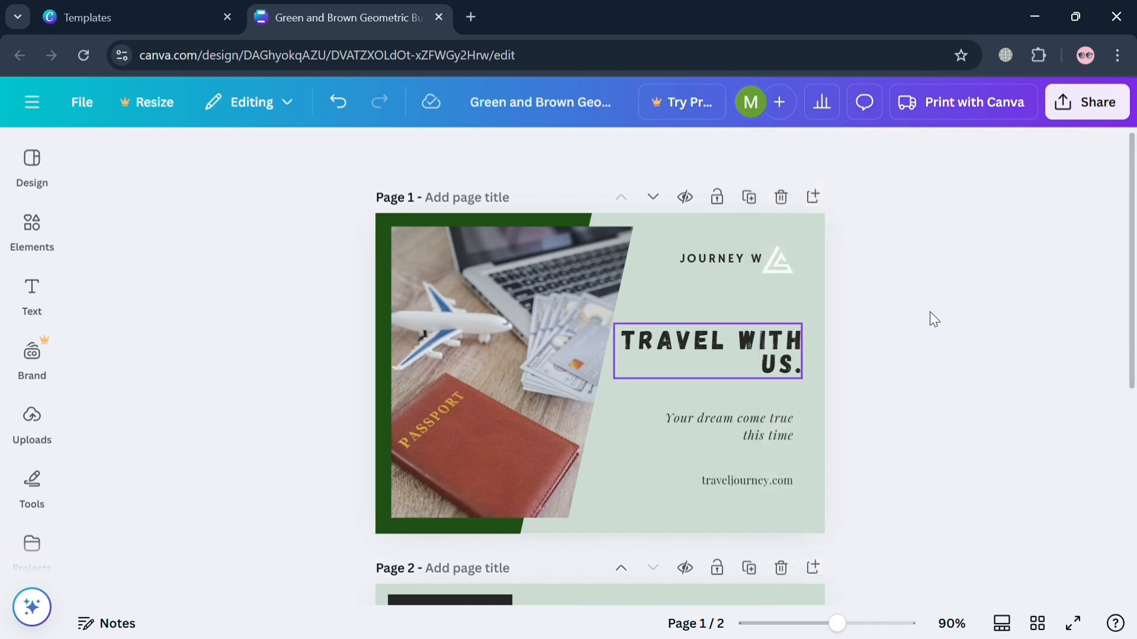